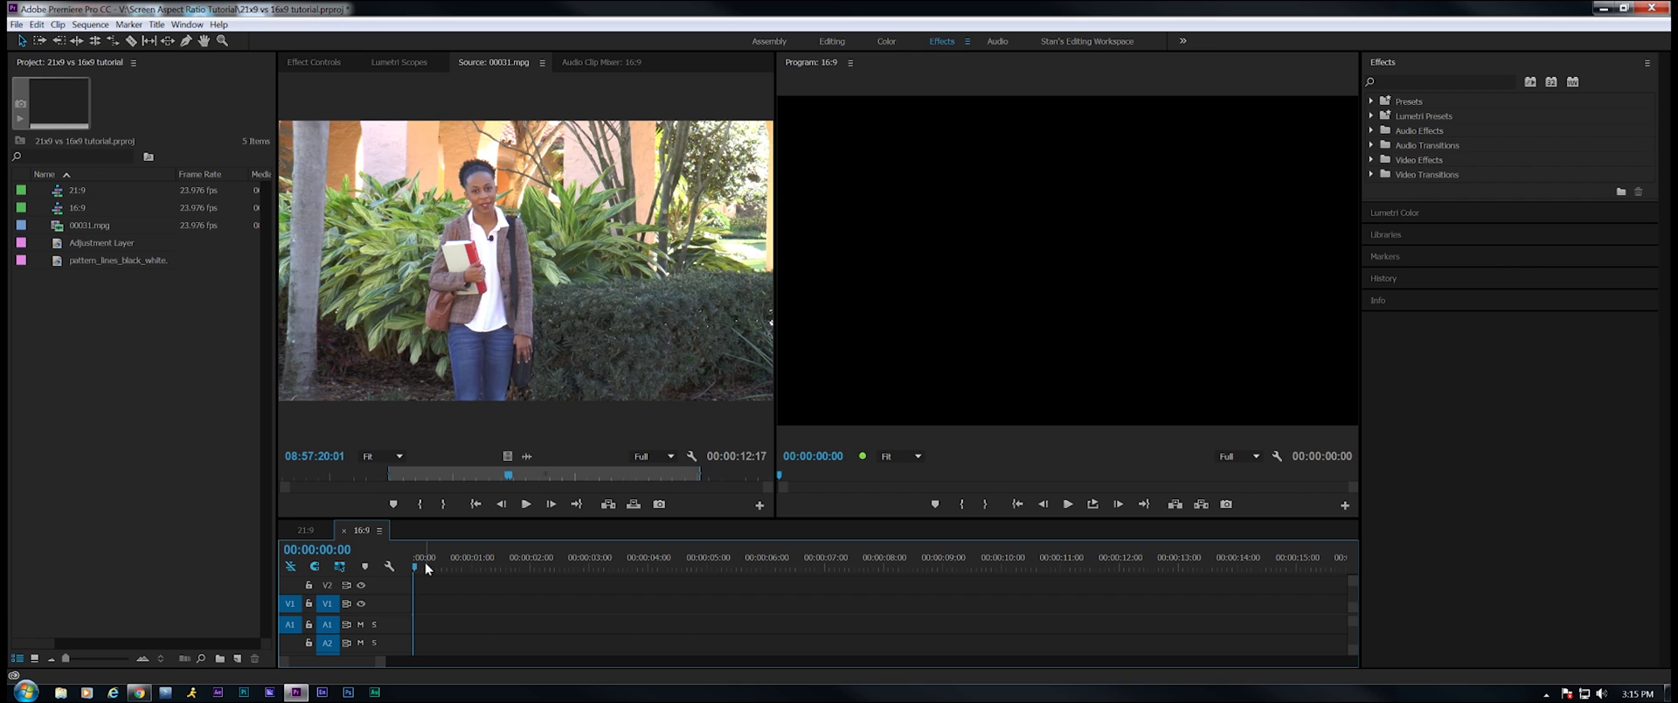
Add the 00031.mpg video only to V1 of the 16:9 sequence and scrub through it
{"action": "left_click_drag", "start_coordinate": [506, 453], "coordinate": [378, 603]}
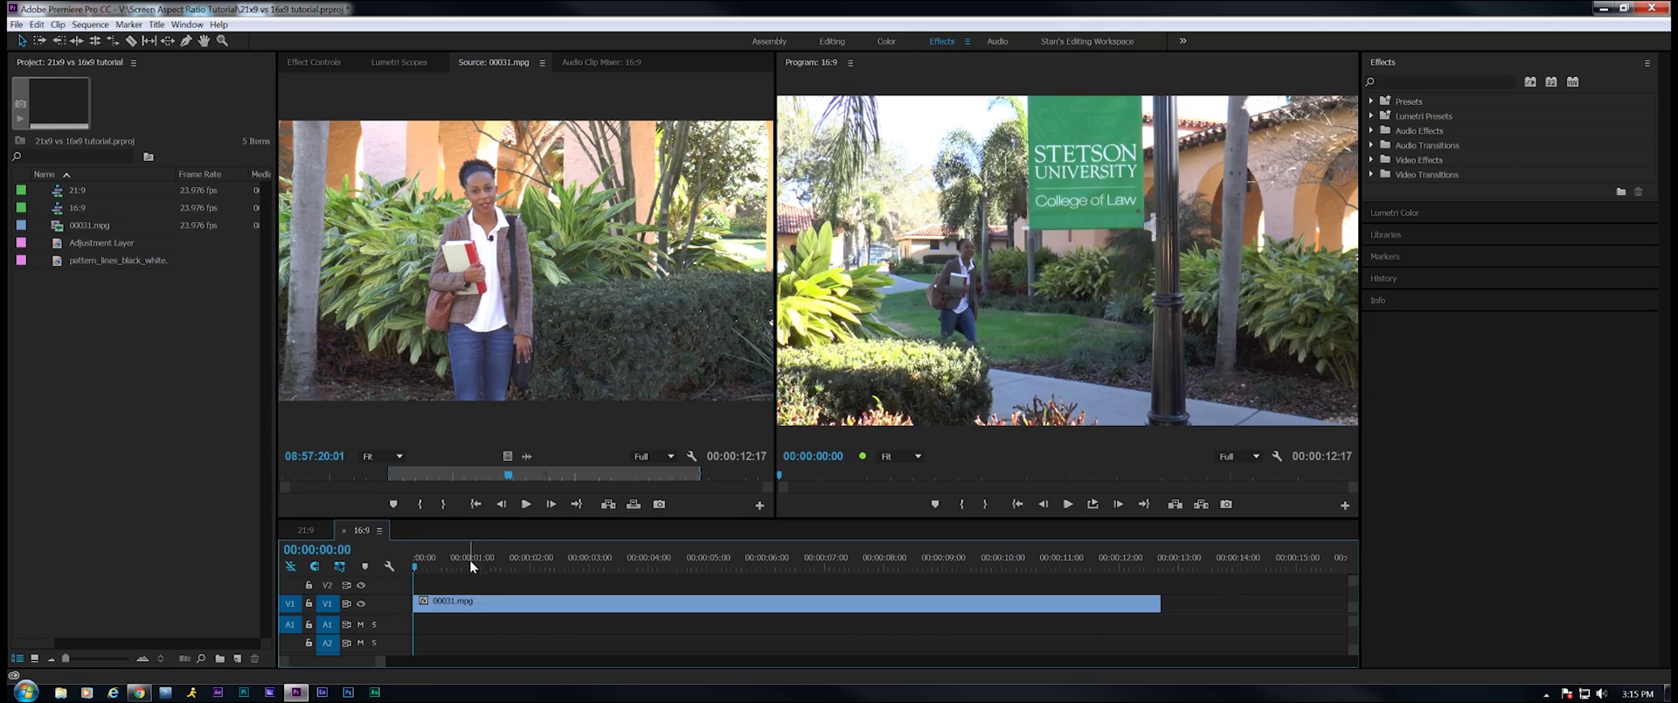
{"action": "left_click_drag", "start_coordinate": [469, 559], "coordinate": [920, 559]}
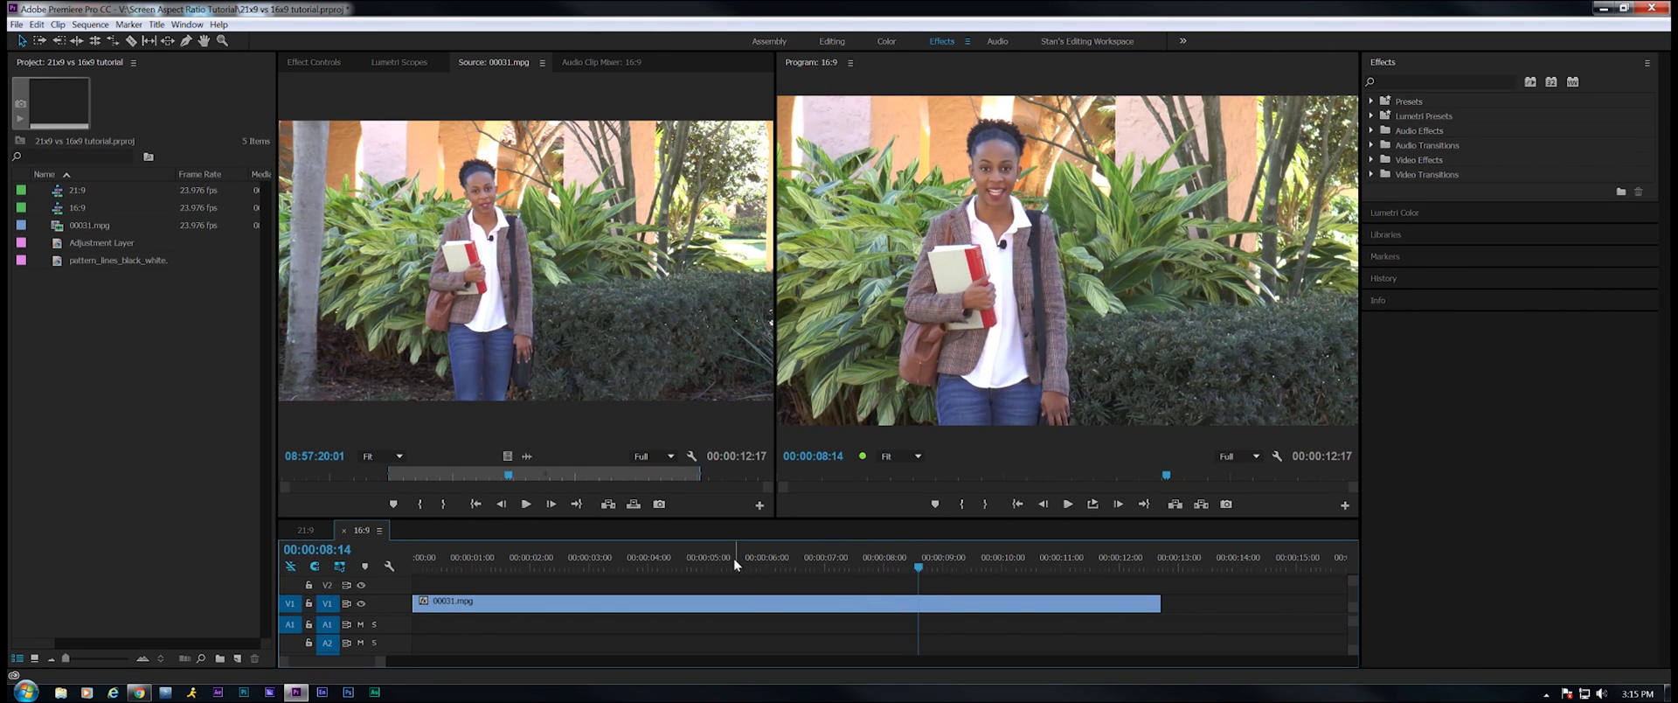
{"action": "left_click_drag", "start_coordinate": [732, 560], "coordinate": [832, 568]}
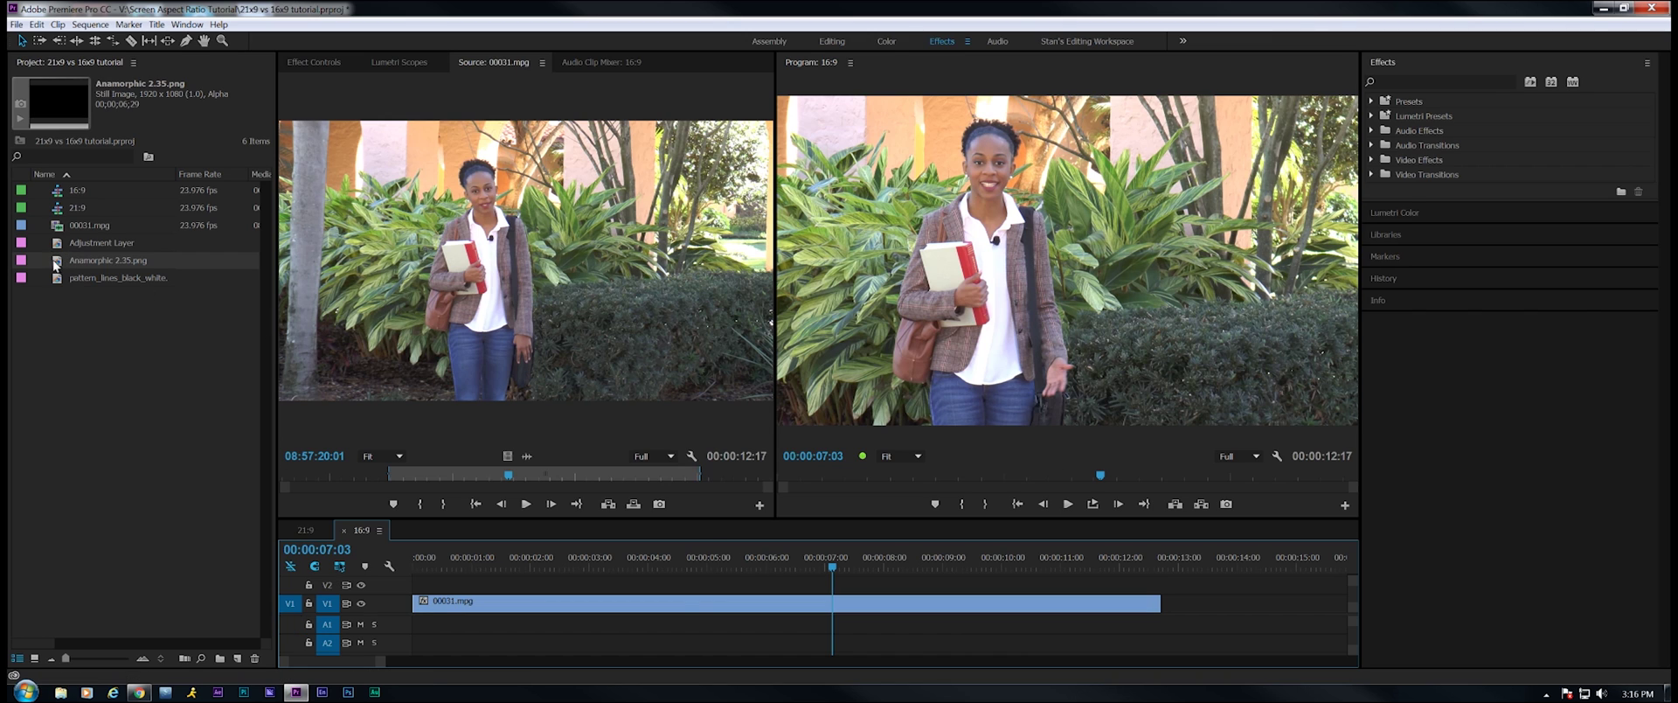
Place Anamorphic 2.35.png on V2 above the video, extend it to 00:00:12:17, then reselect 00031.mpg
{"action": "left_click_drag", "start_coordinate": [428, 486], "coordinate": [416, 586]}
{"action": "left_click_drag", "start_coordinate": [817, 582], "coordinate": [1161, 582]}
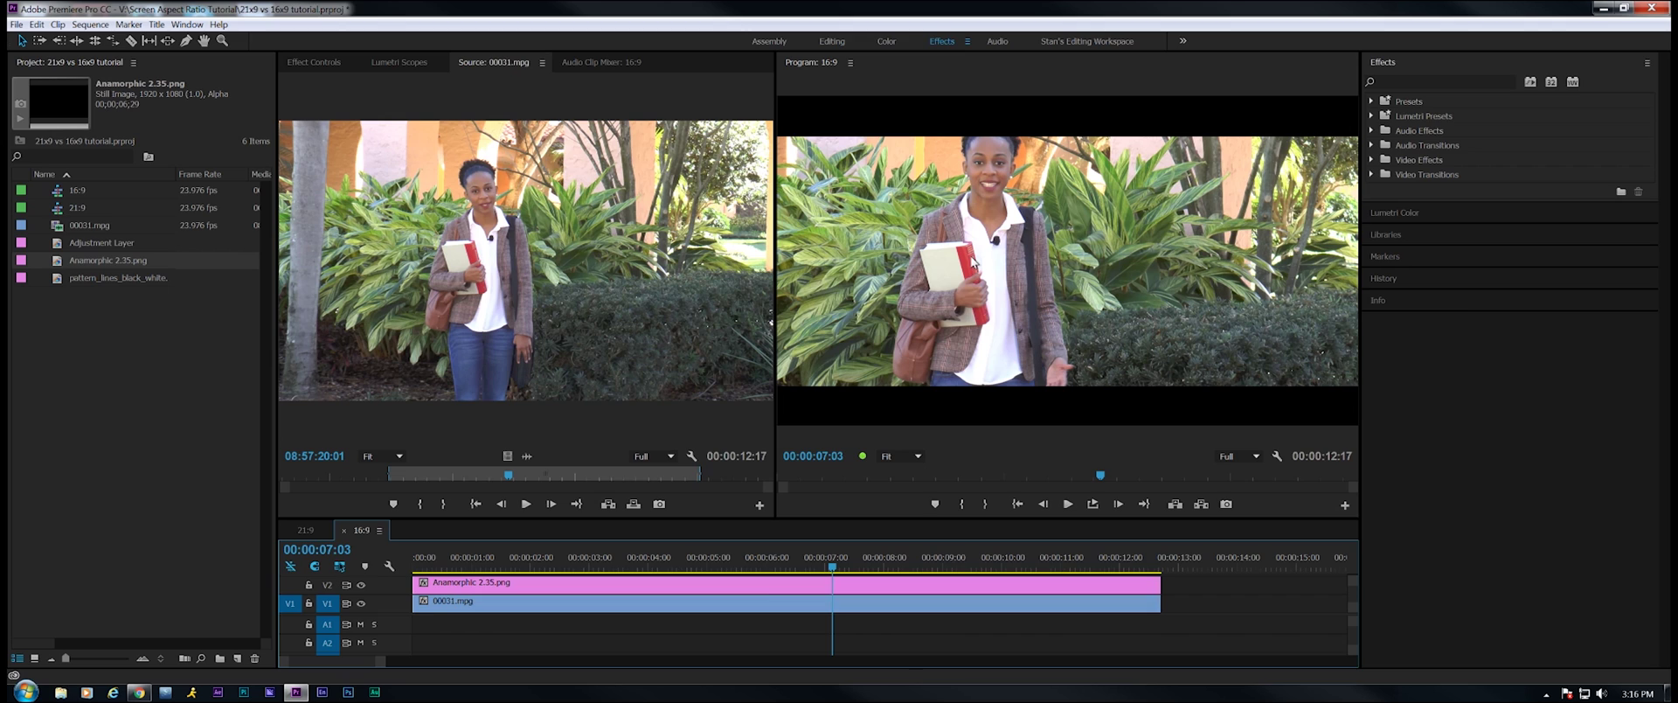
{"action": "left_click", "coordinate": [833, 585]}
{"action": "left_click", "coordinate": [803, 604]}
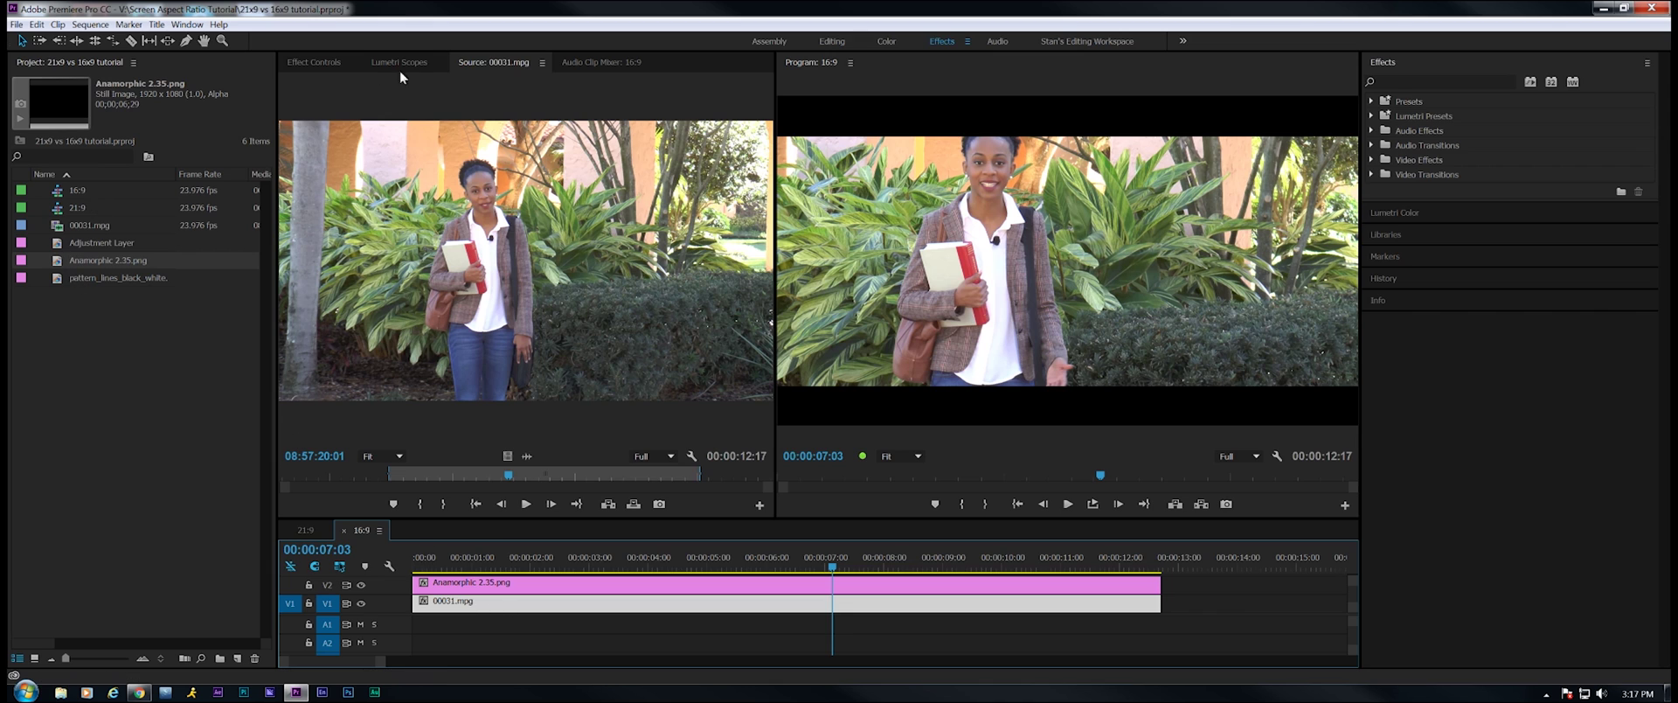
Move 00031.mpg to Position Y 620 in Effect Controls and check the framing maximized
{"action": "left_click", "coordinate": [311, 61]}
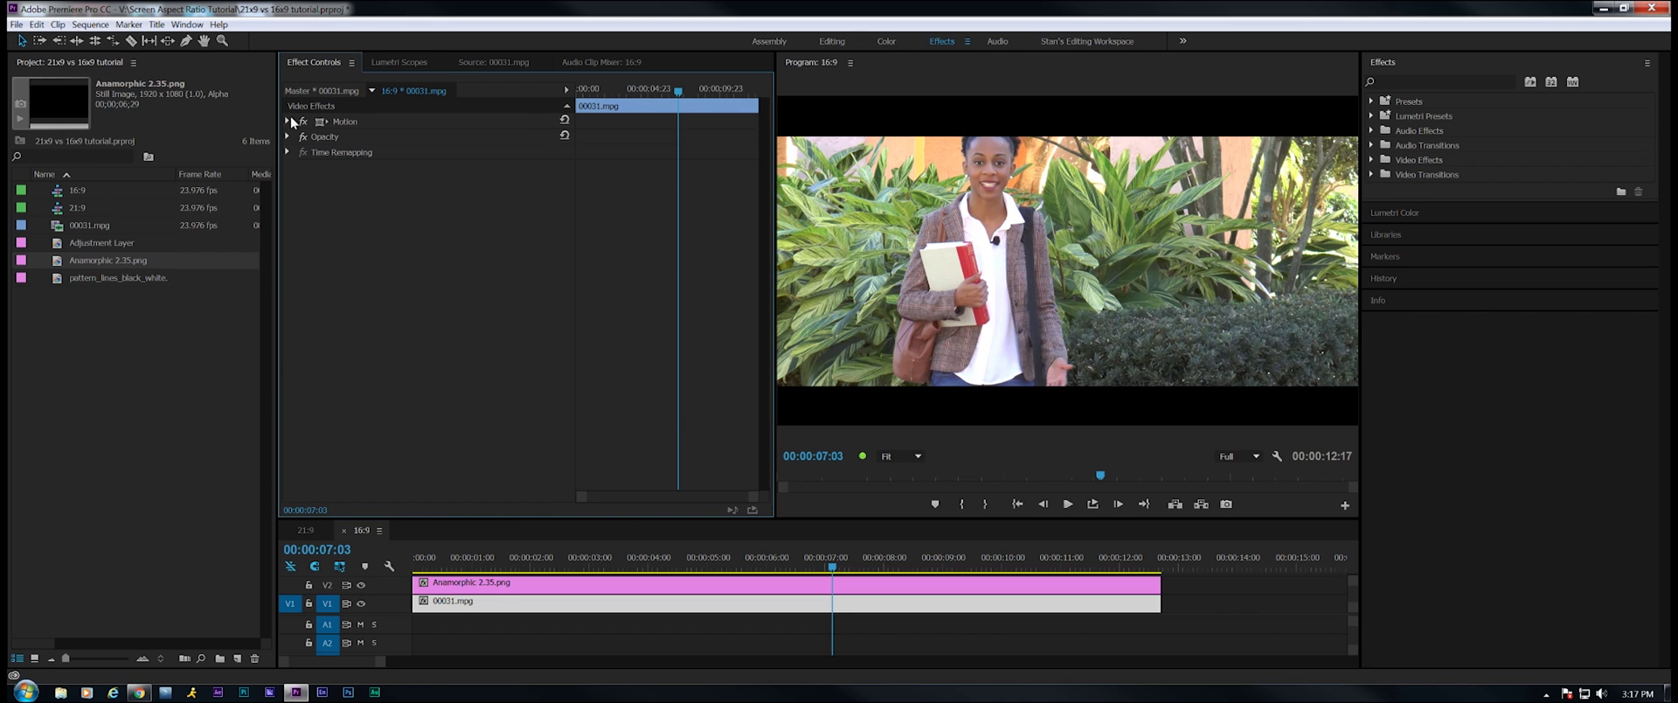
{"action": "left_click", "coordinate": [293, 123]}
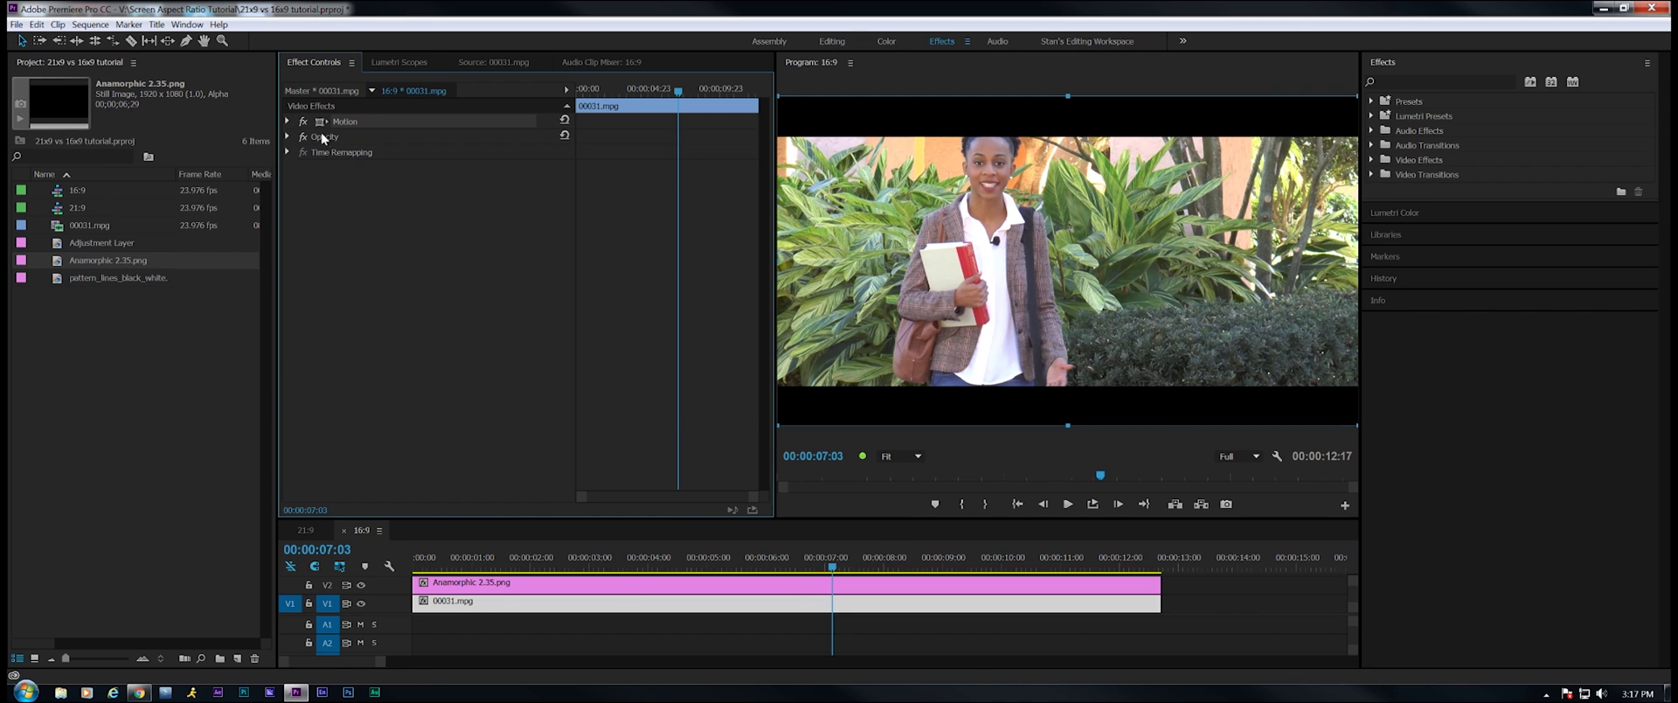
{"action": "left_click", "coordinate": [288, 121]}
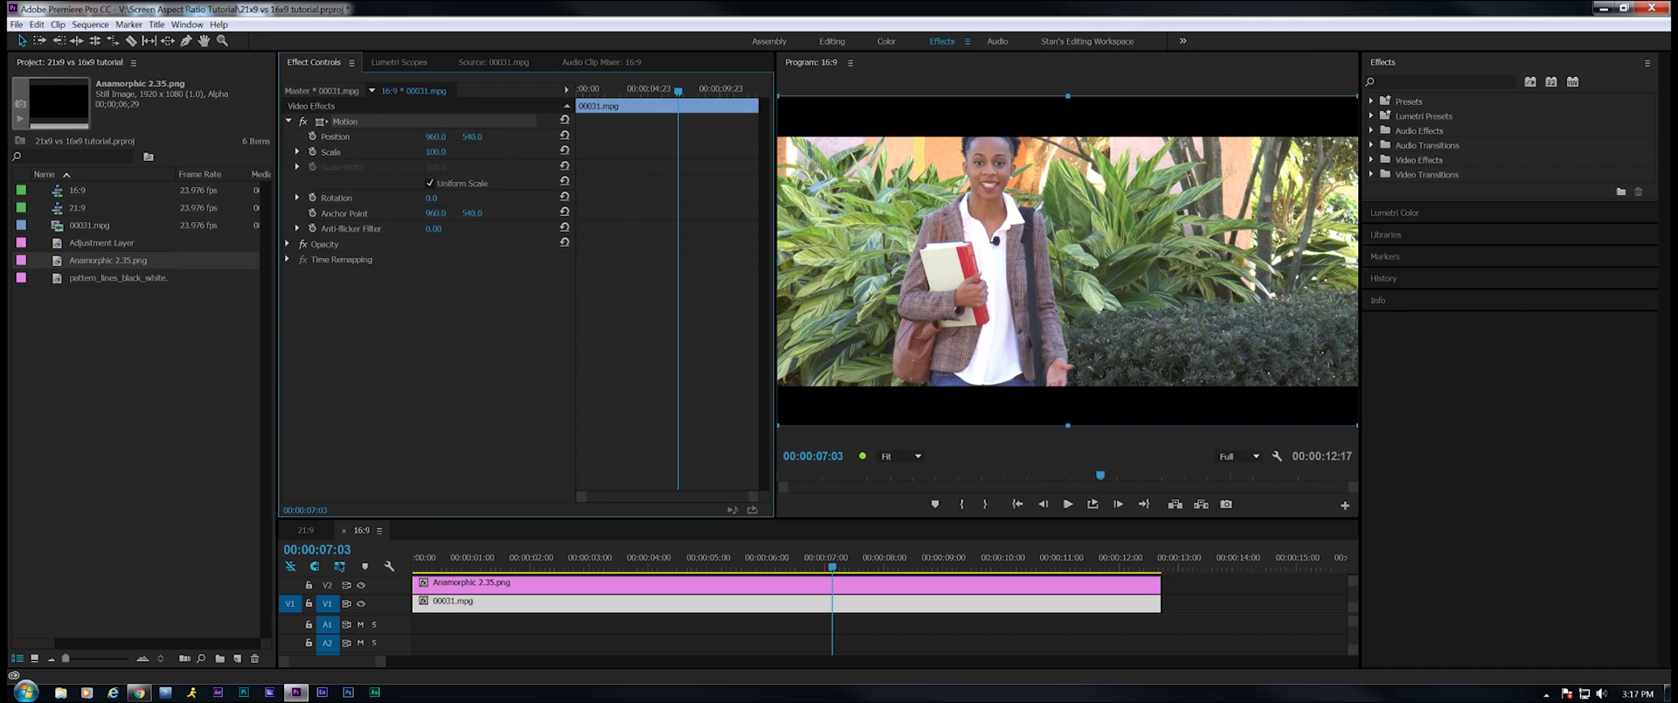
{"action": "left_click_drag", "start_coordinate": [472, 136], "coordinate": [542, 136]}
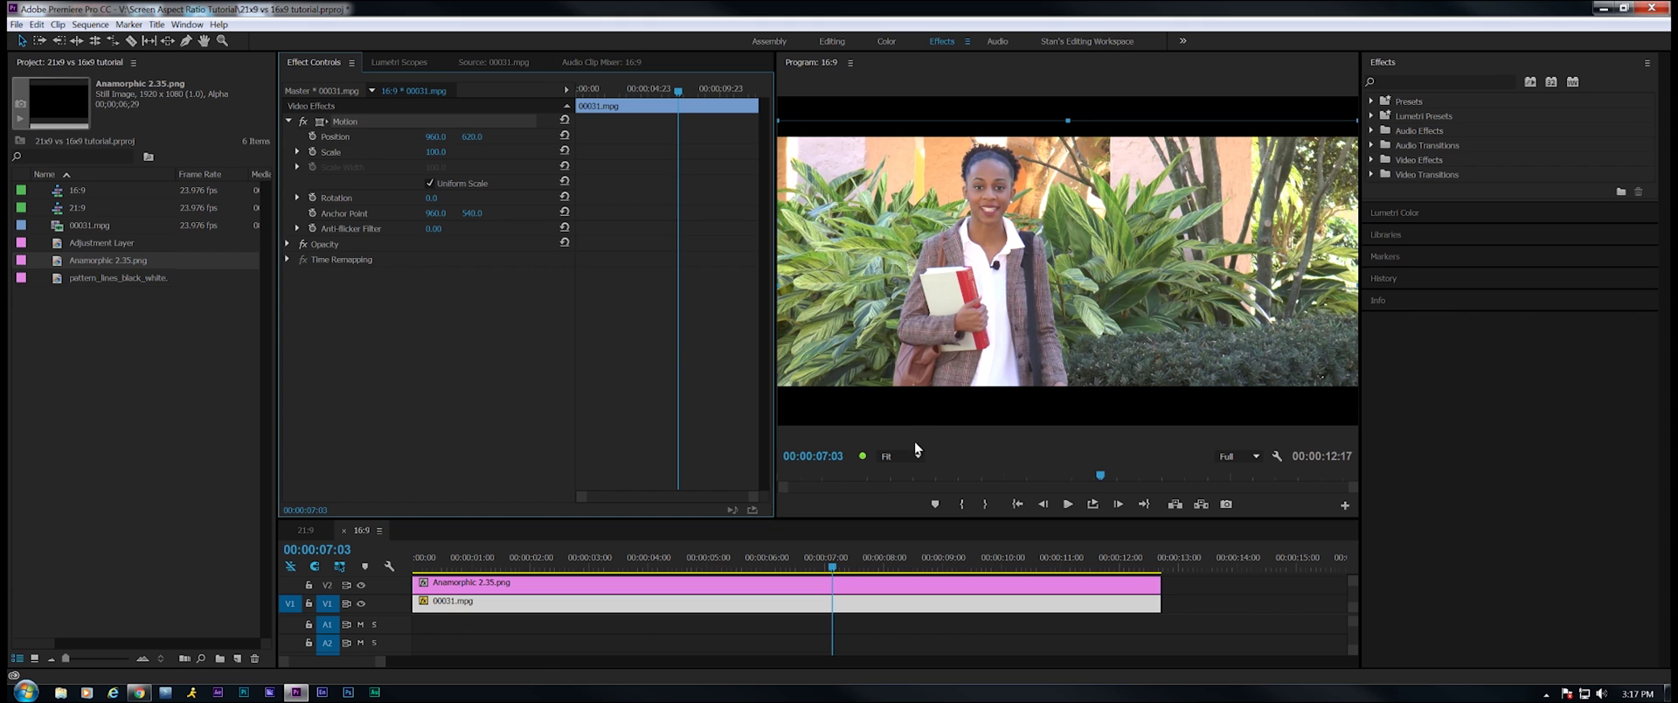
{"action": "key", "text": "grave"}
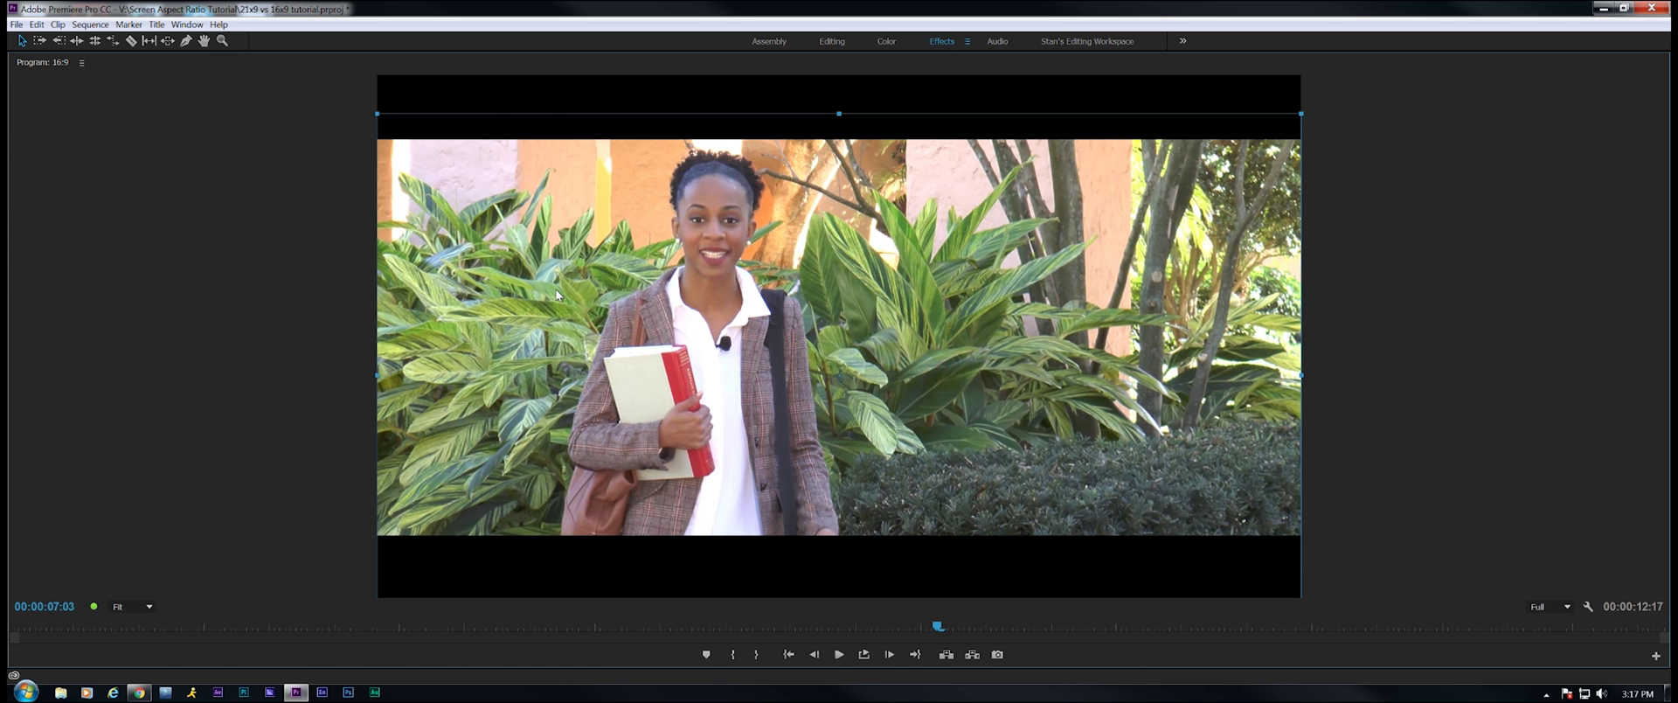
{"action": "key", "text": "grave"}
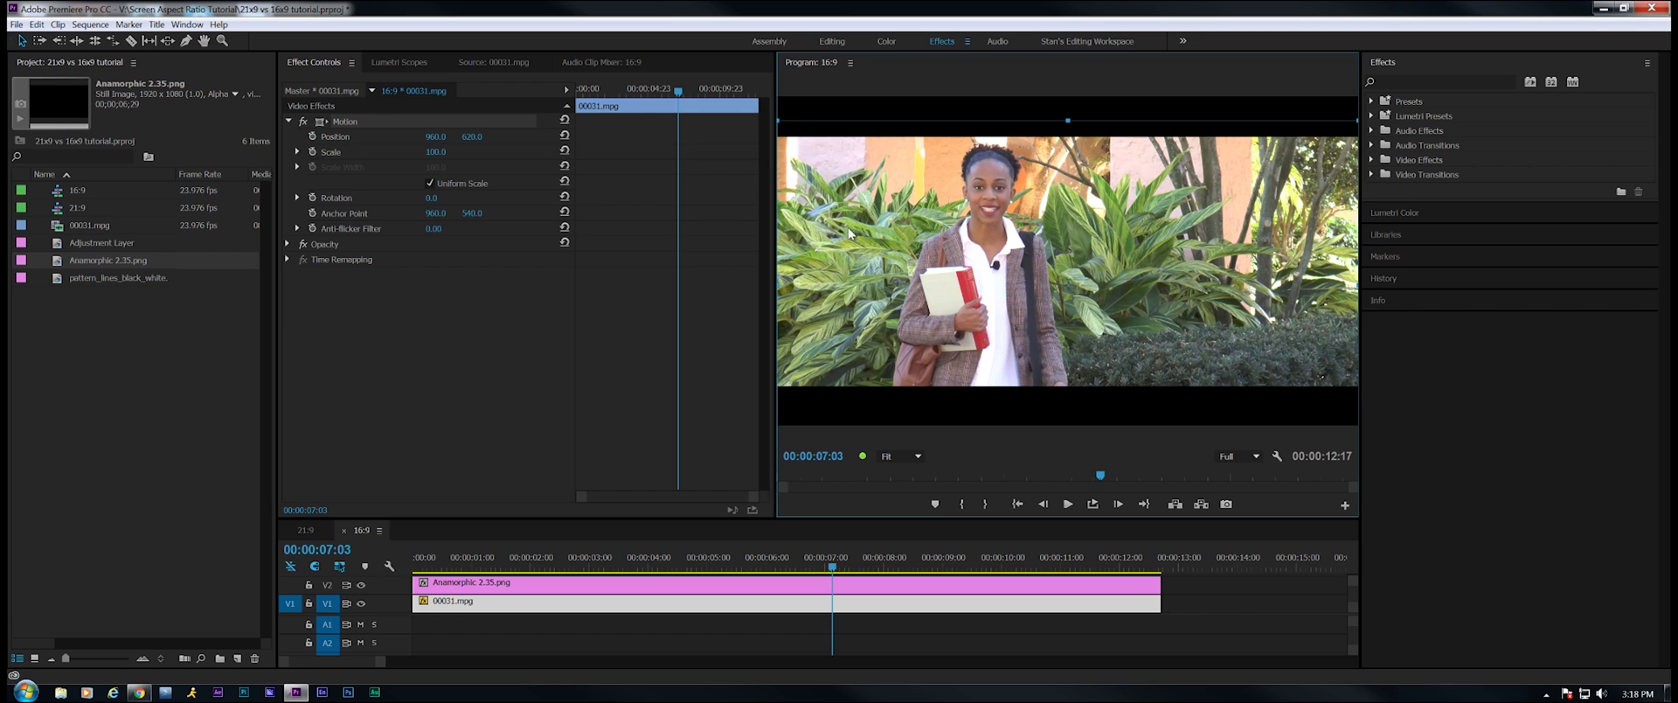
Open the 21:9 sequence and scrub through its frames
{"action": "double_click", "coordinate": [55, 206]}
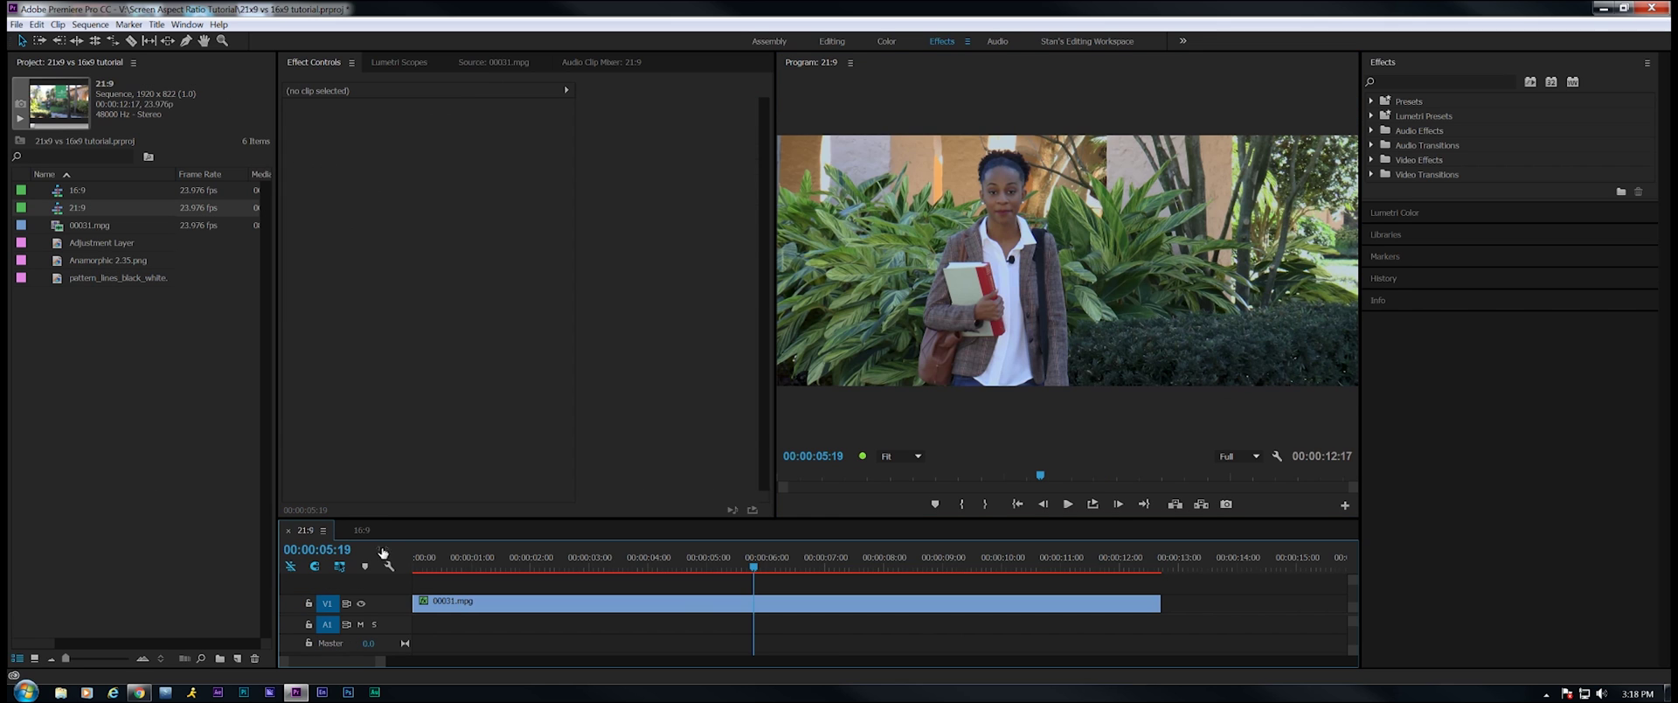
{"action": "left_click", "coordinate": [520, 560]}
{"action": "left_click_drag", "start_coordinate": [506, 558], "coordinate": [1119, 658]}
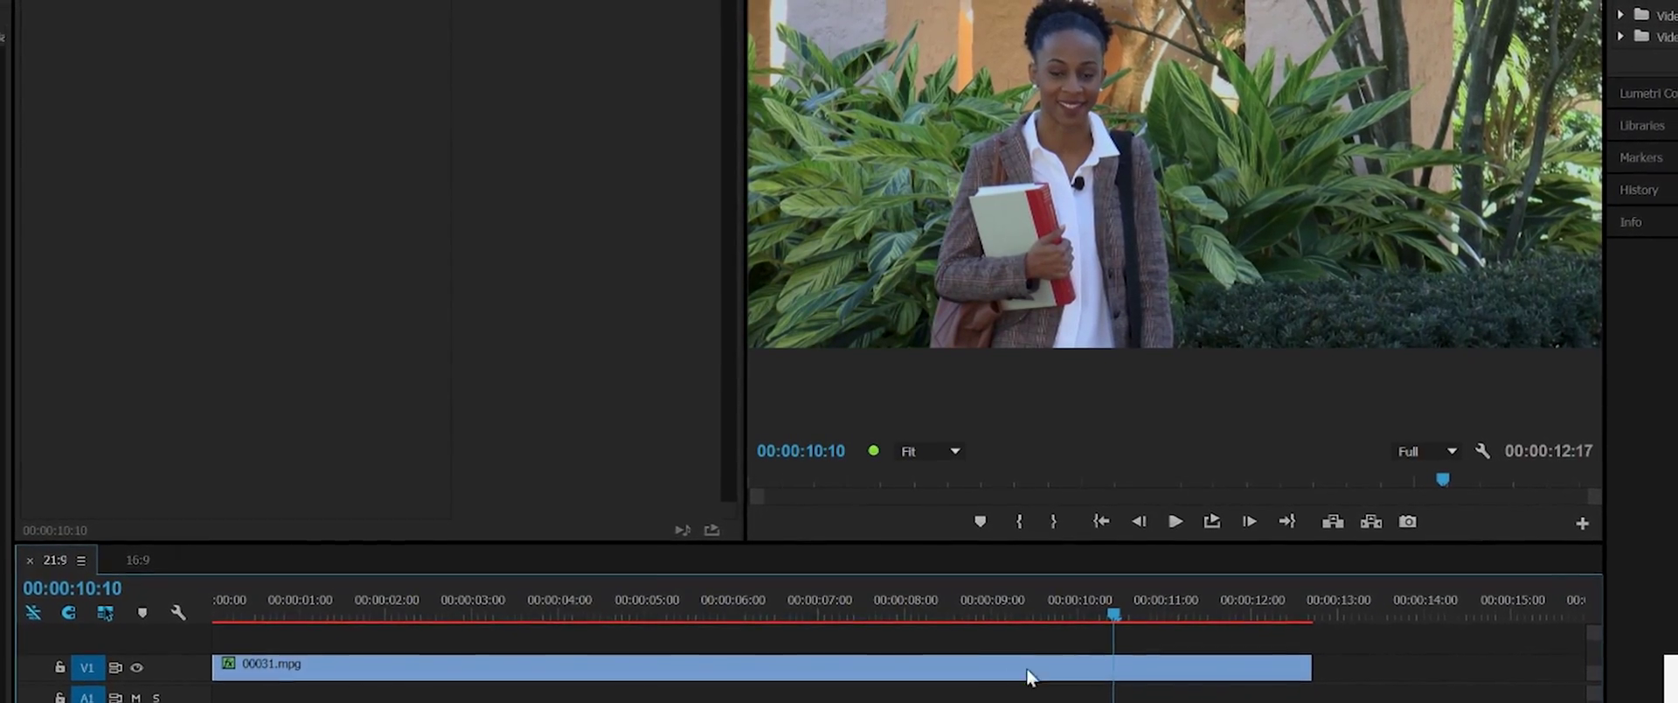
Review the 21:9 sequence's 1920 × 822 settings, close them unchanged, and preview around four seconds
{"action": "left_click", "coordinate": [969, 673]}
{"action": "left_click", "coordinate": [149, 15]}
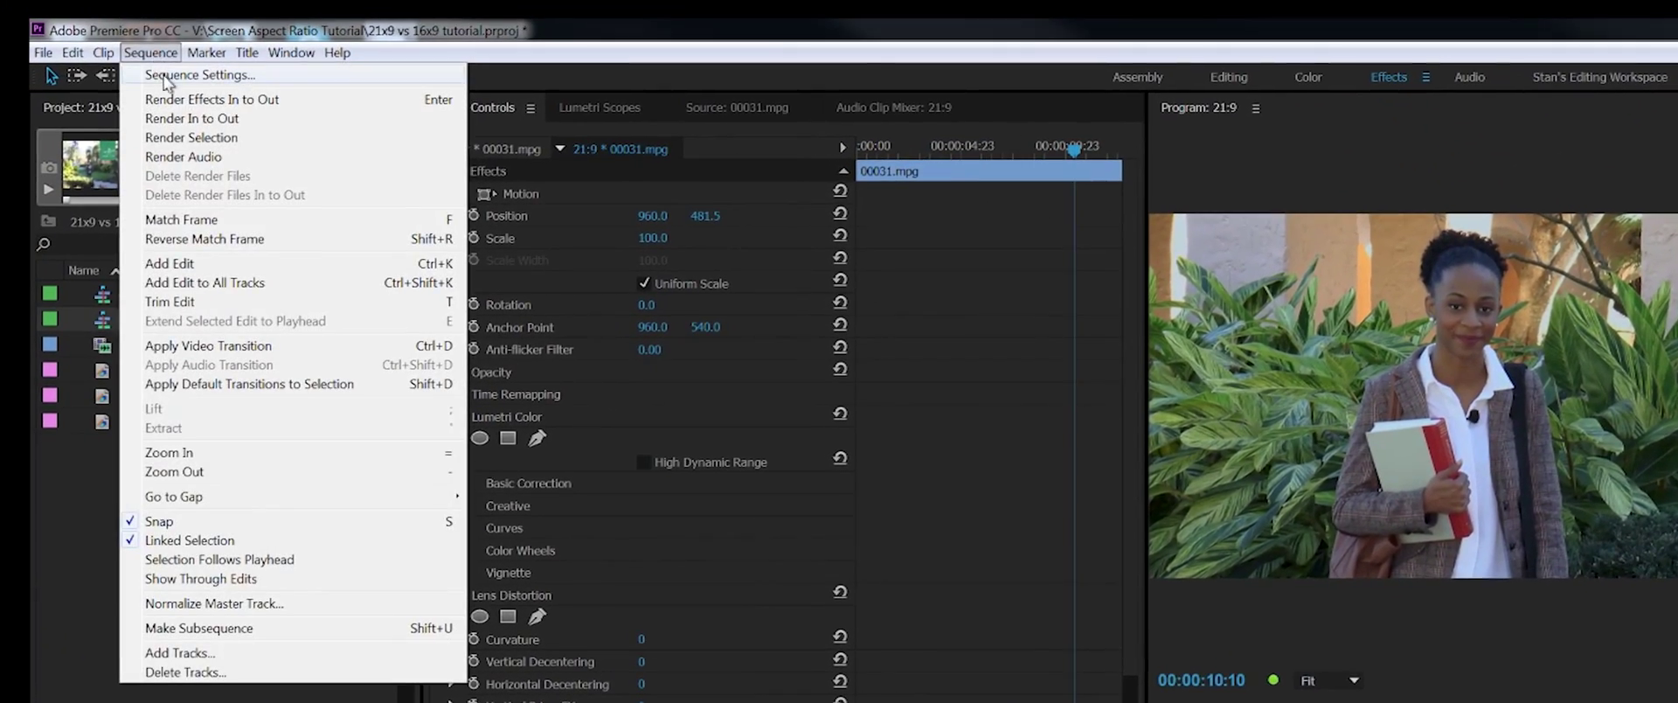
{"action": "left_click", "coordinate": [163, 77]}
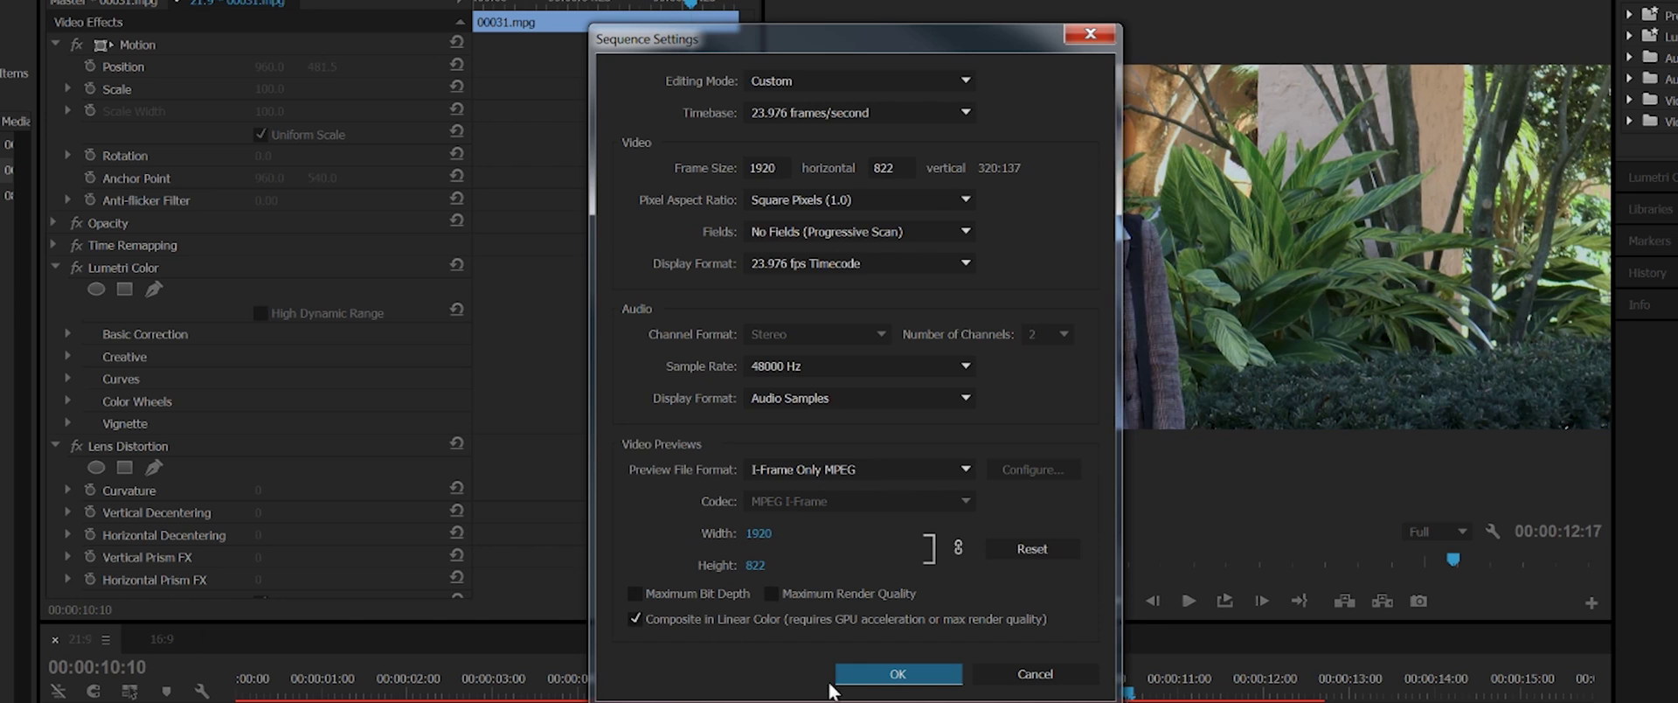
{"action": "left_click", "coordinate": [898, 674]}
{"action": "left_click", "coordinate": [566, 691]}
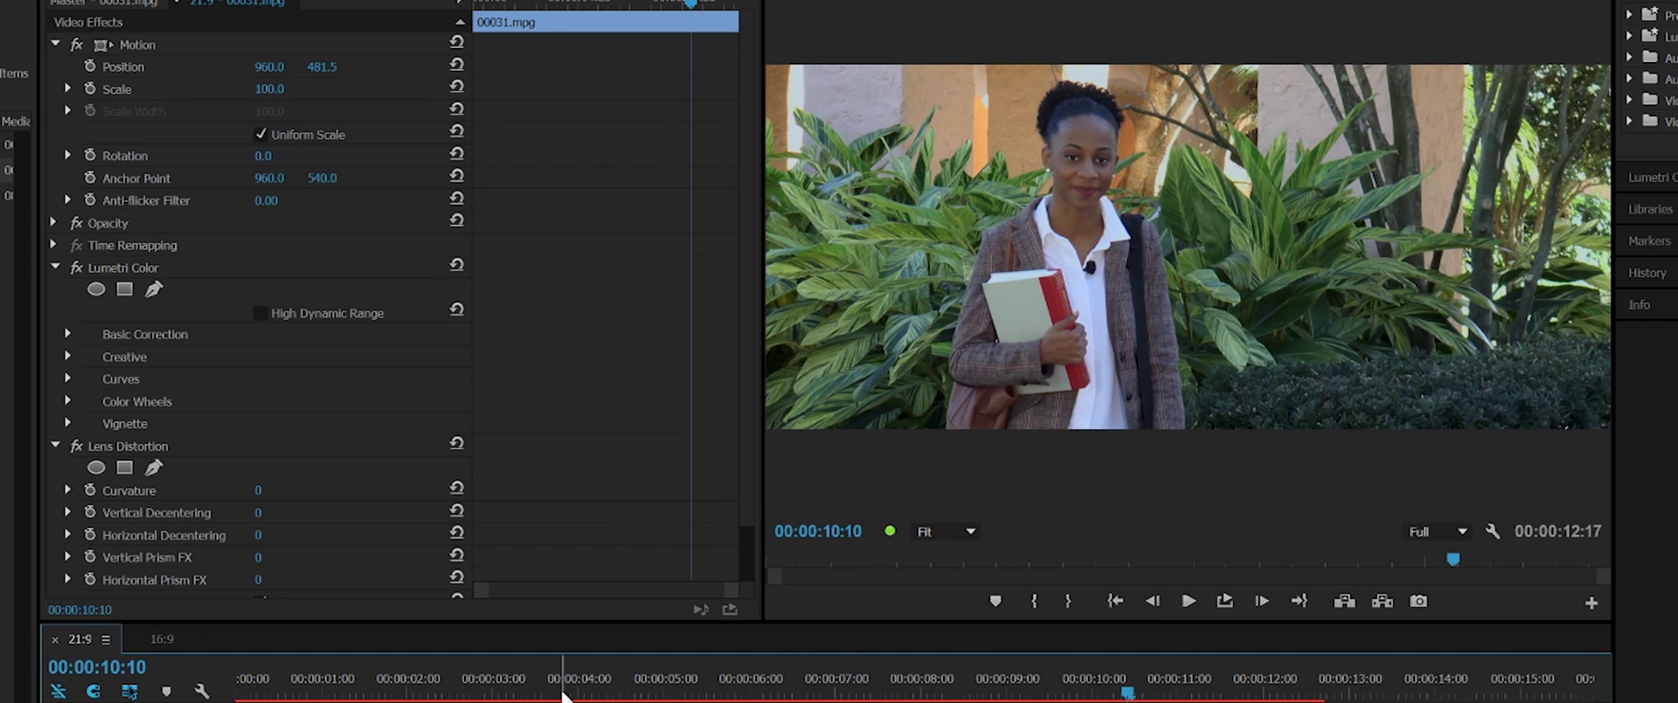
{"action": "left_click_drag", "start_coordinate": [566, 690], "coordinate": [1124, 697]}
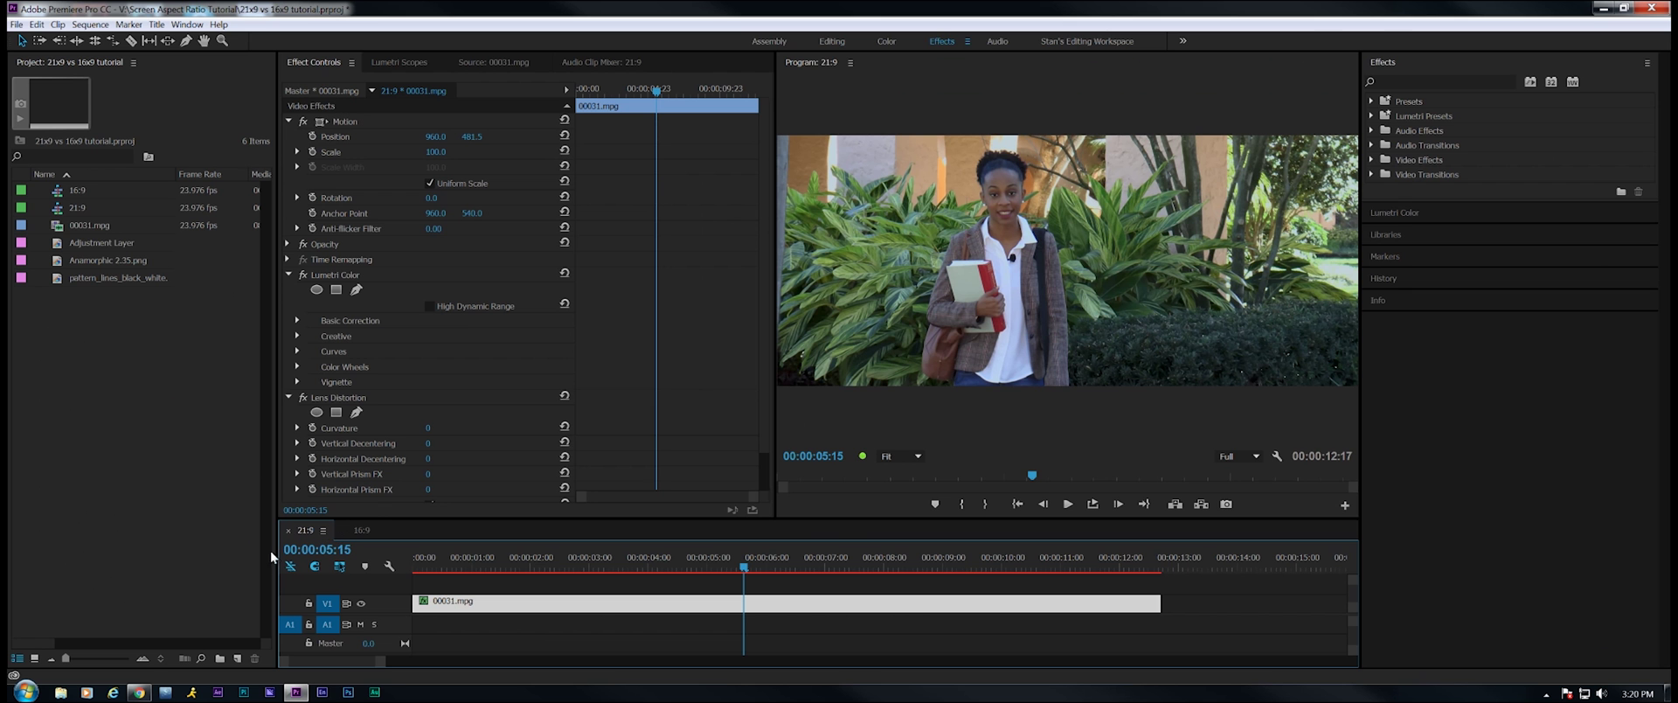
Start a new sequence from File > New > Sequence
{"action": "left_click", "coordinate": [19, 25]}
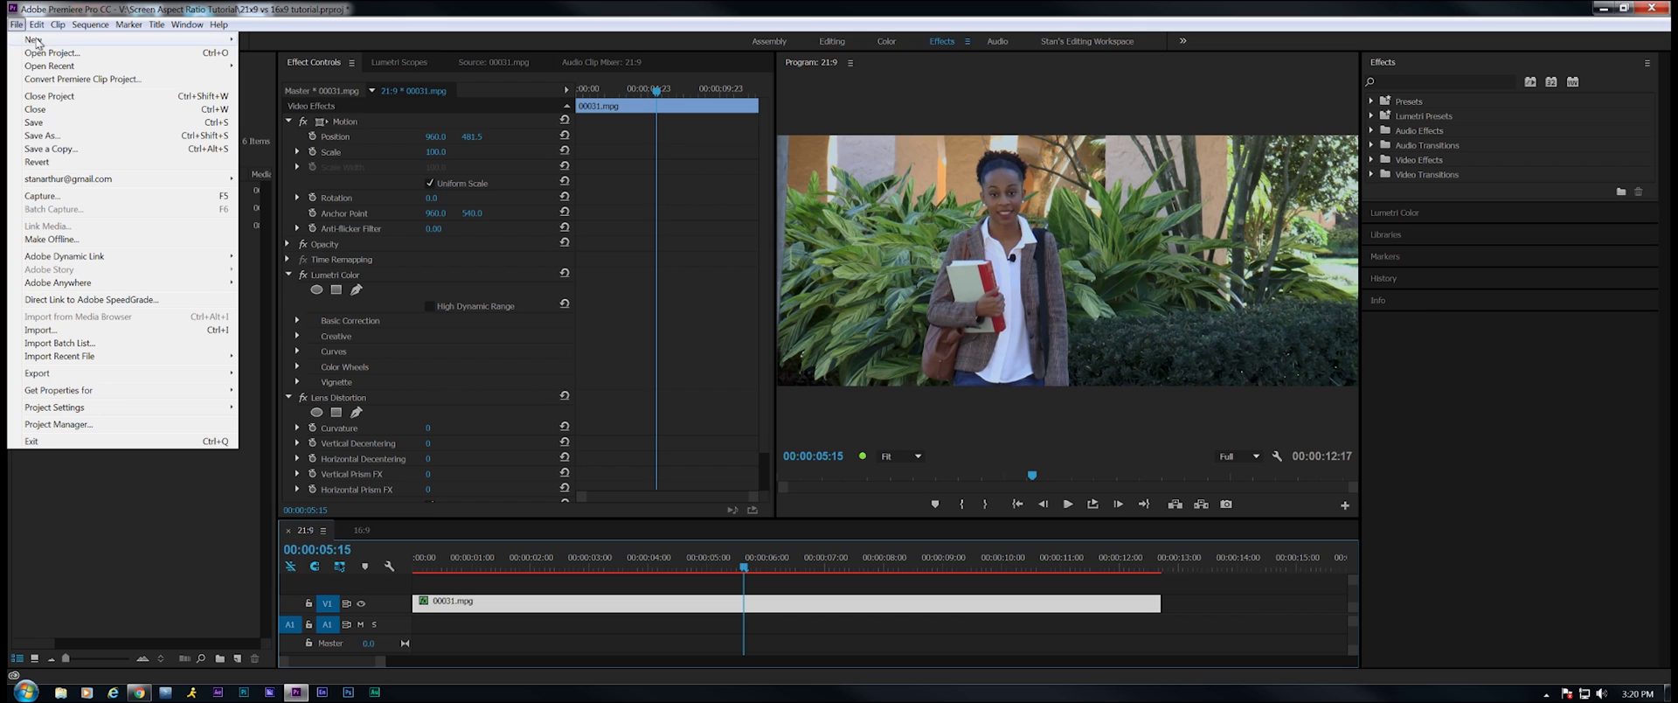
{"action": "mouse_move", "coordinate": [50, 41]}
{"action": "left_click", "coordinate": [309, 53]}
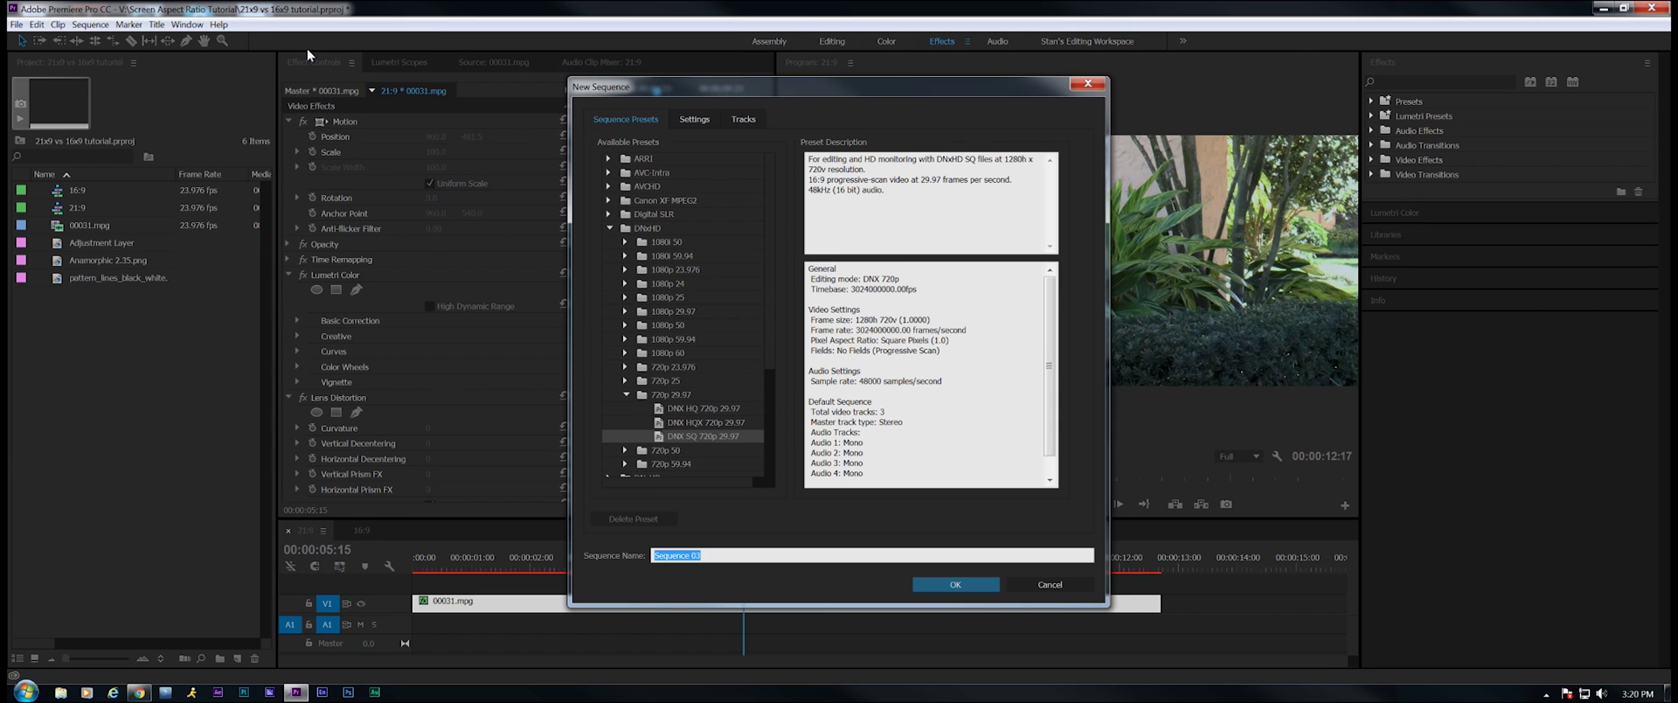
Set the new sequence to Custom mode, 23.976 fps, and a 1920 × 822 frame size
{"action": "left_click", "coordinate": [693, 119]}
{"action": "left_click", "coordinate": [726, 143]}
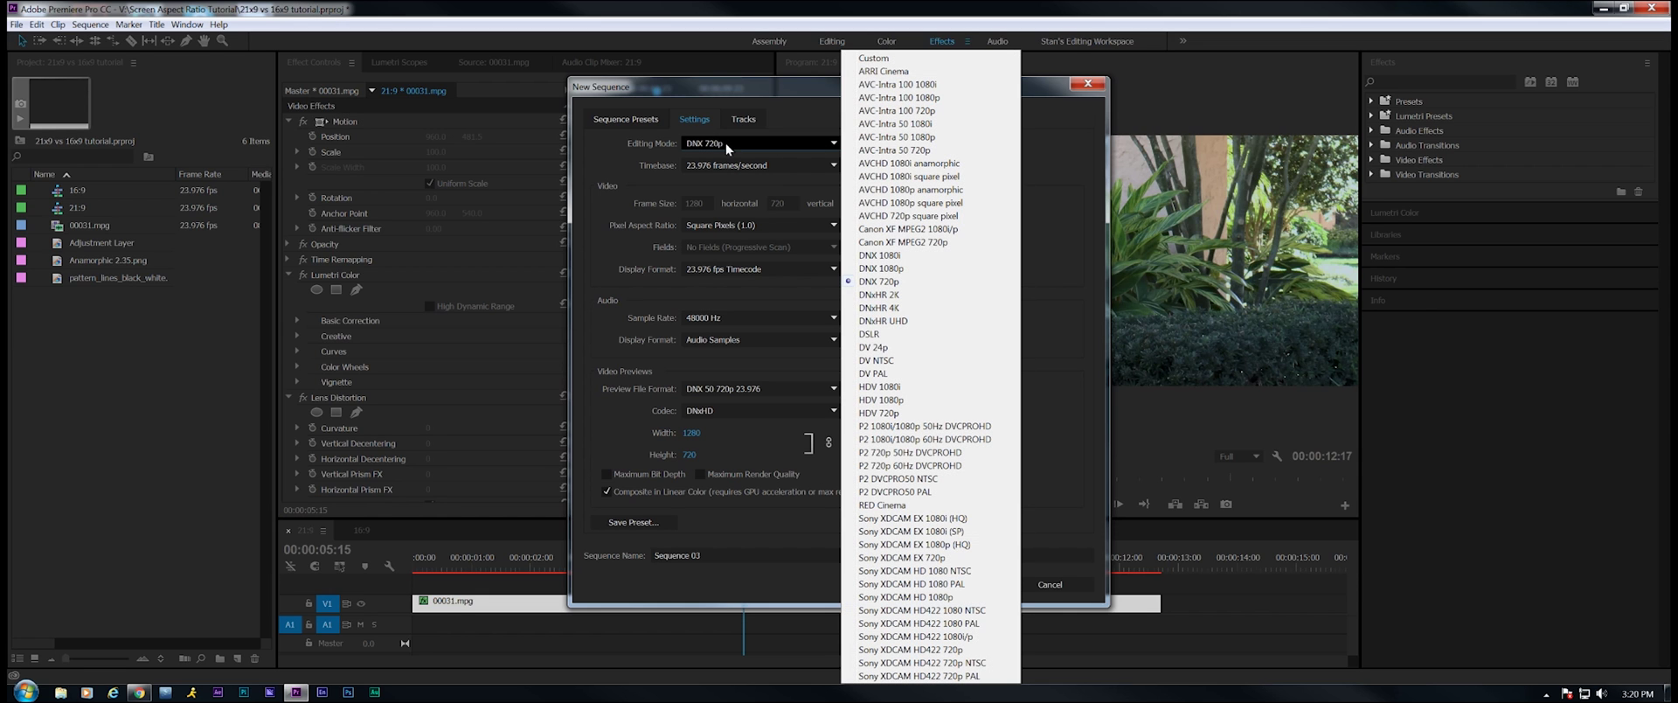
{"action": "left_click", "coordinate": [878, 58]}
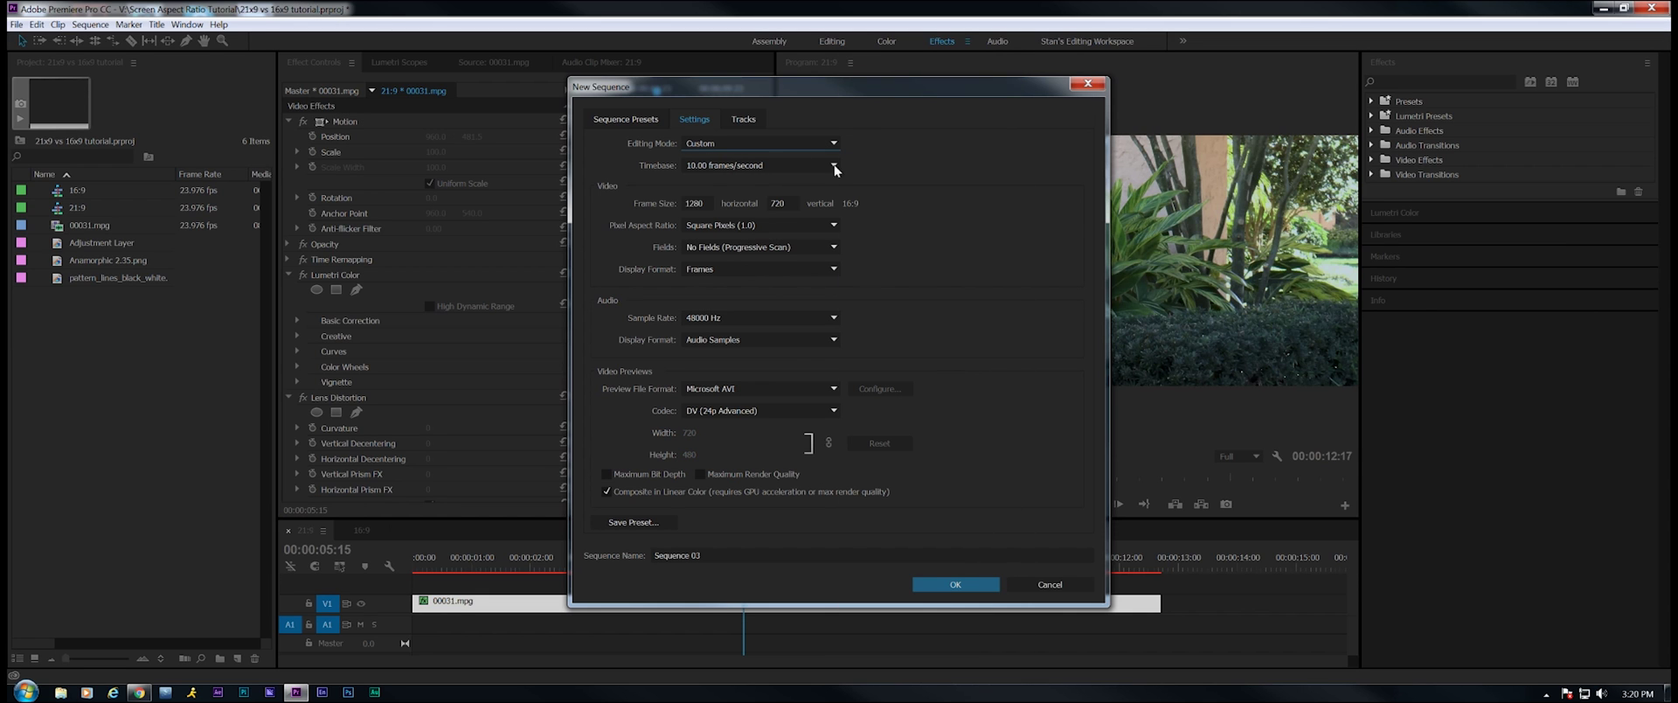
{"action": "scroll", "coordinate": [773, 165], "scroll_direction": "up", "scroll_amount": 4}
{"action": "left_click", "coordinate": [773, 164]}
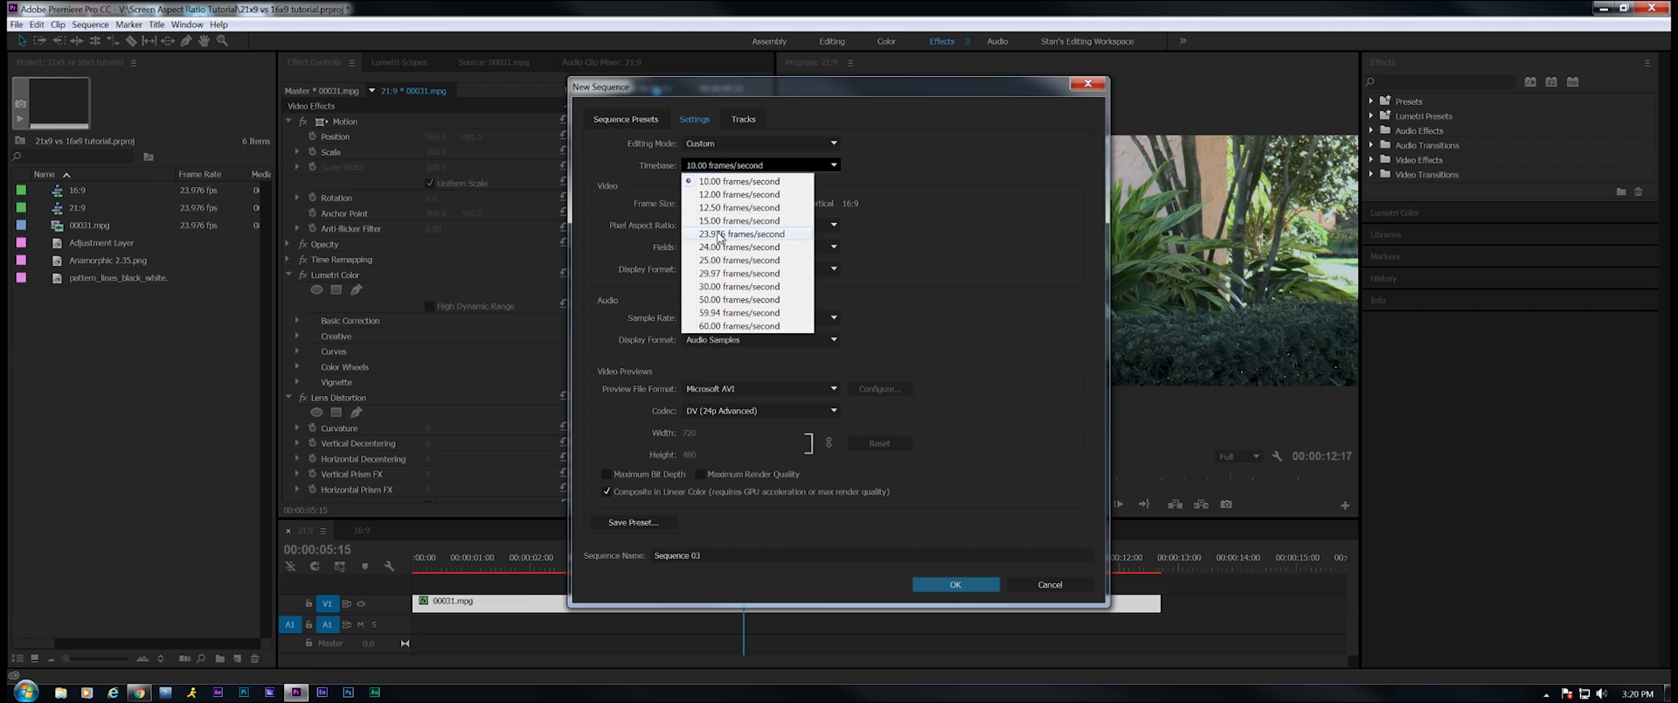
{"action": "left_click", "coordinate": [736, 234]}
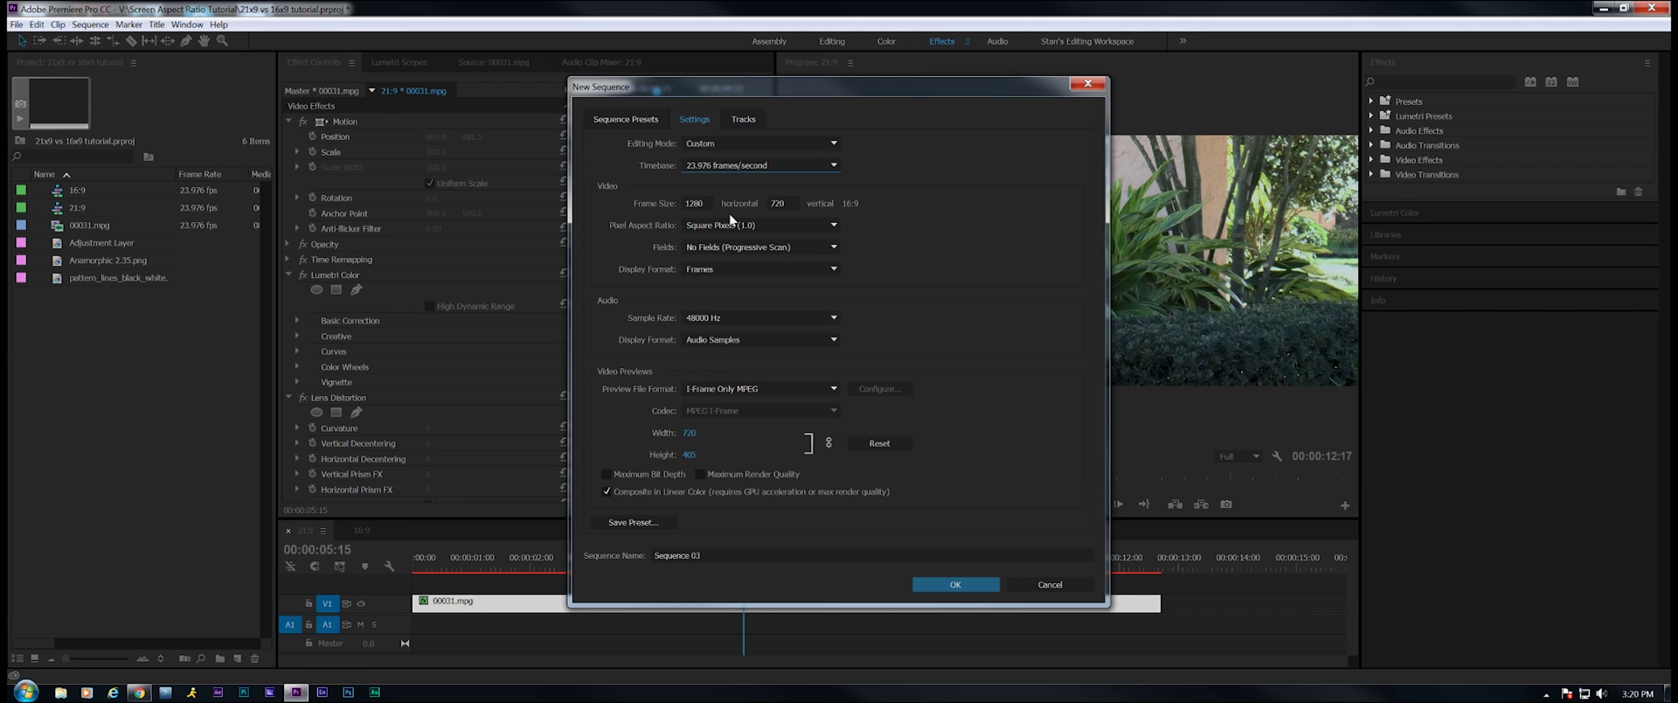
{"action": "left_click", "coordinate": [704, 203]}
{"action": "key", "text": "Tab"}
{"action": "type", "text": "822"}
{"action": "key", "text": "Tab"}
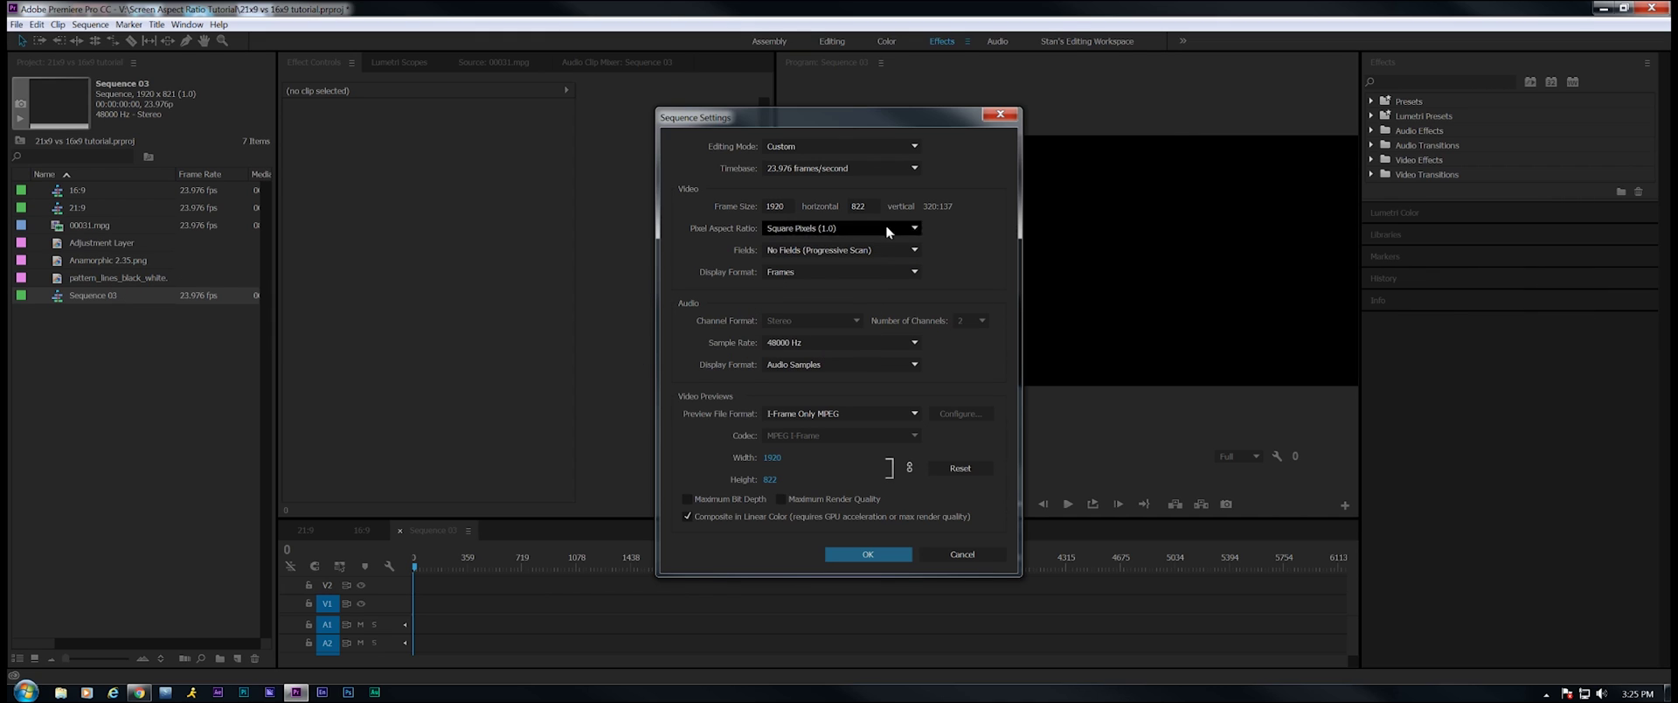
In Sequence Settings, change the vertical frame size from 822 to 823
{"action": "left_click", "coordinate": [866, 207]}
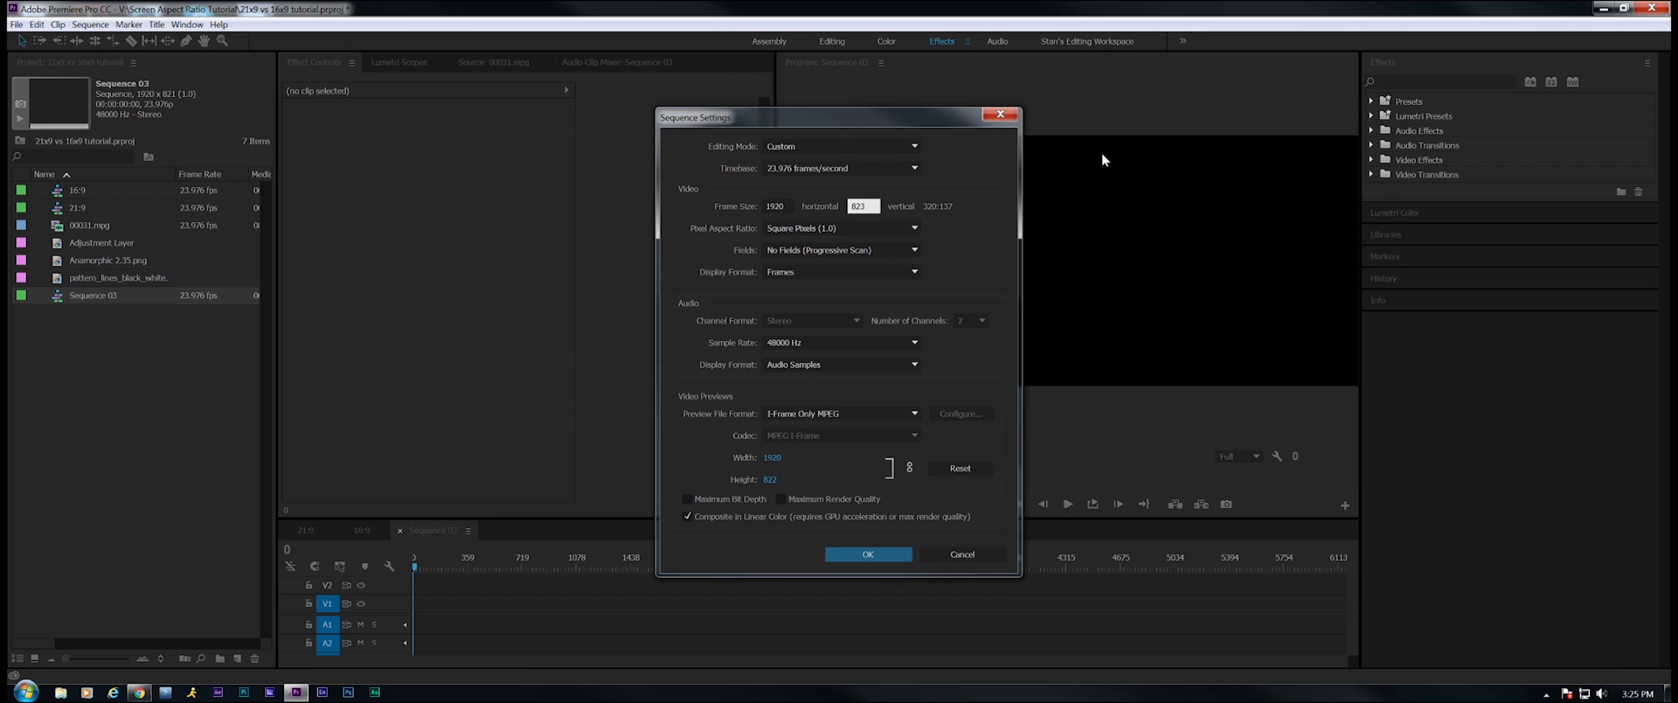
{"action": "left_click", "coordinate": [945, 243]}
Apply the 1920 × 823 frame and add 00031.mpg video to V1, keeping existing sequence settings
{"action": "left_click", "coordinate": [868, 555]}
{"action": "double_click", "coordinate": [87, 224]}
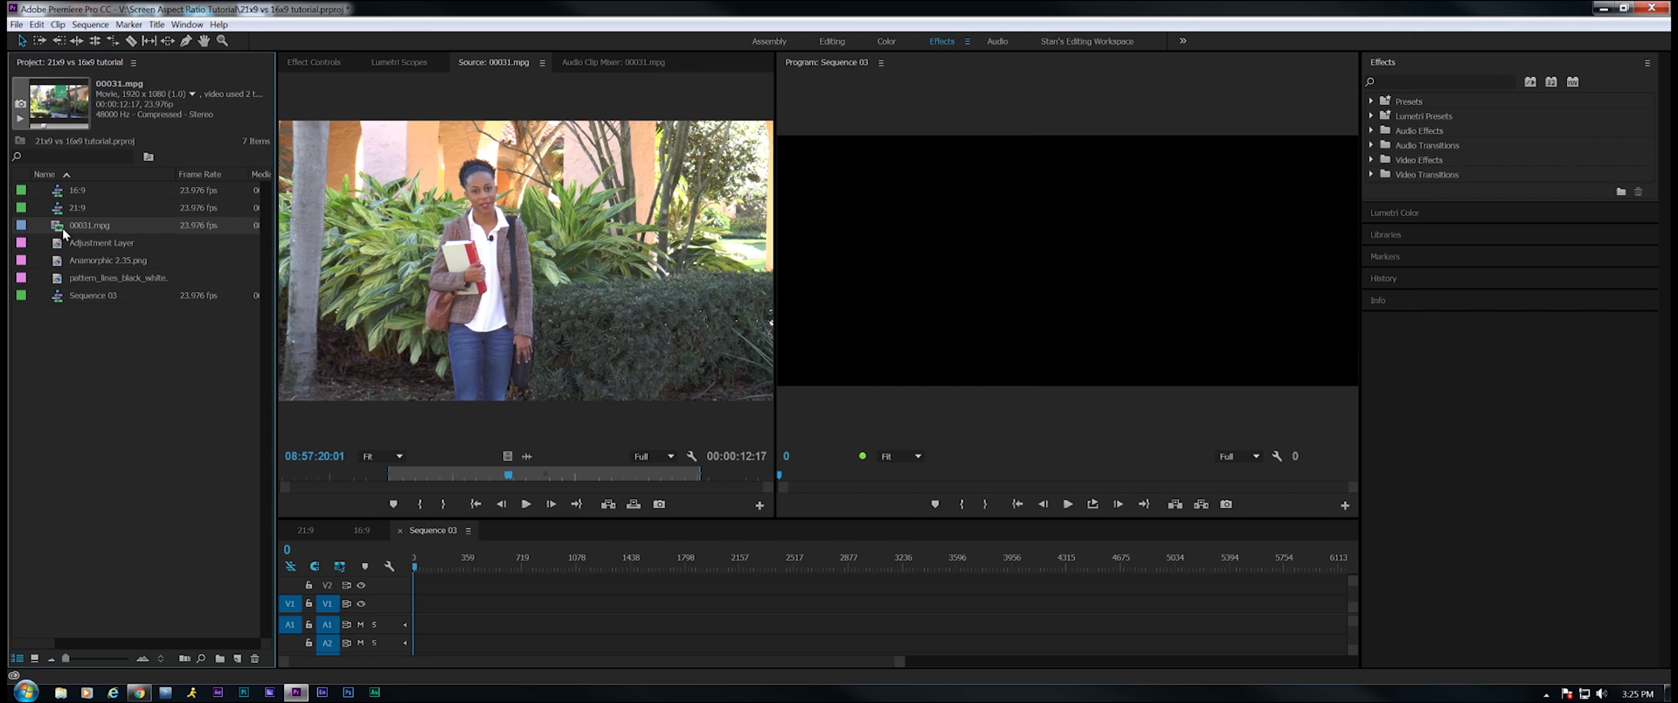
{"action": "left_click_drag", "start_coordinate": [505, 455], "coordinate": [407, 606]}
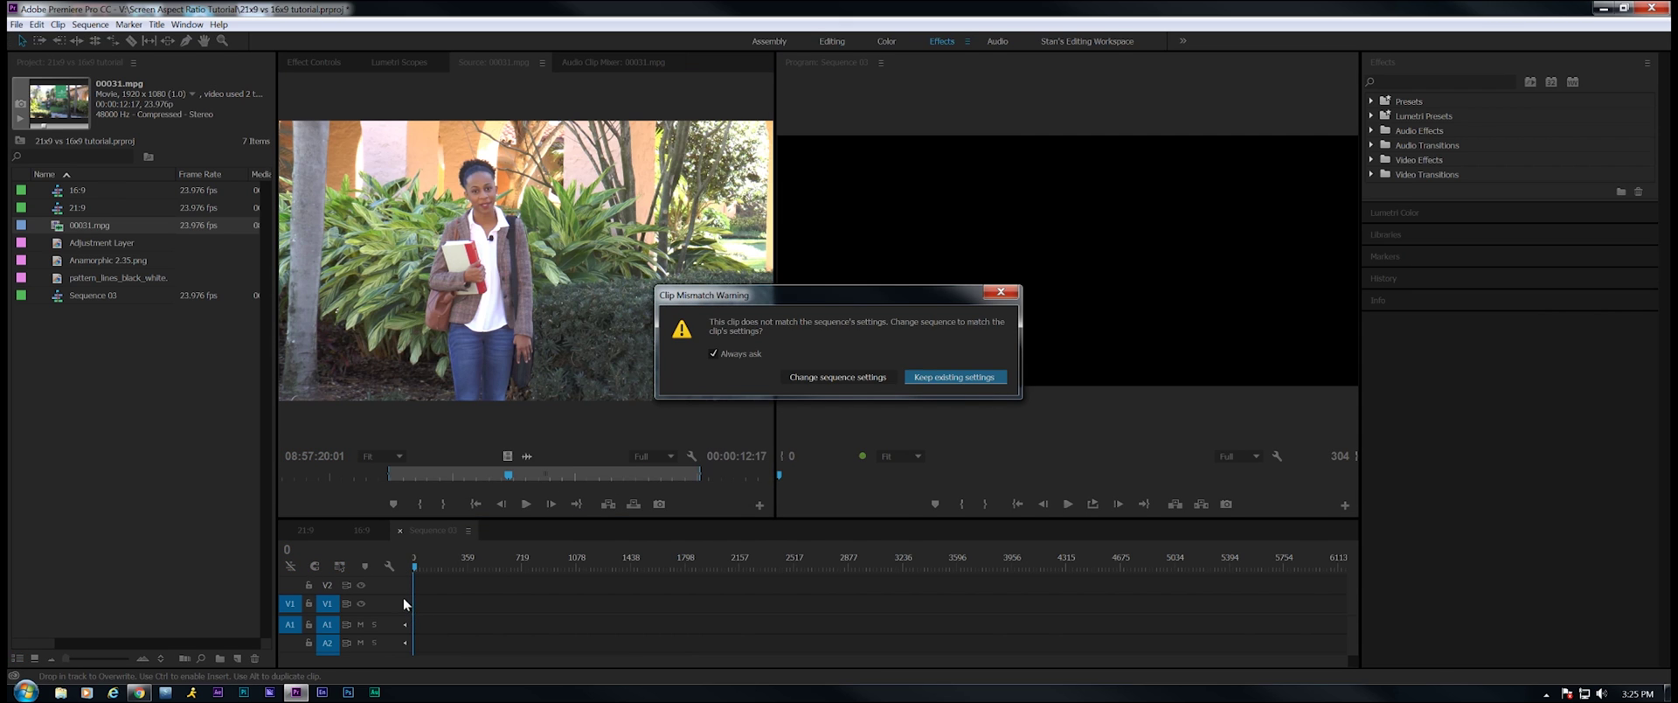
{"action": "left_click", "coordinate": [941, 377]}
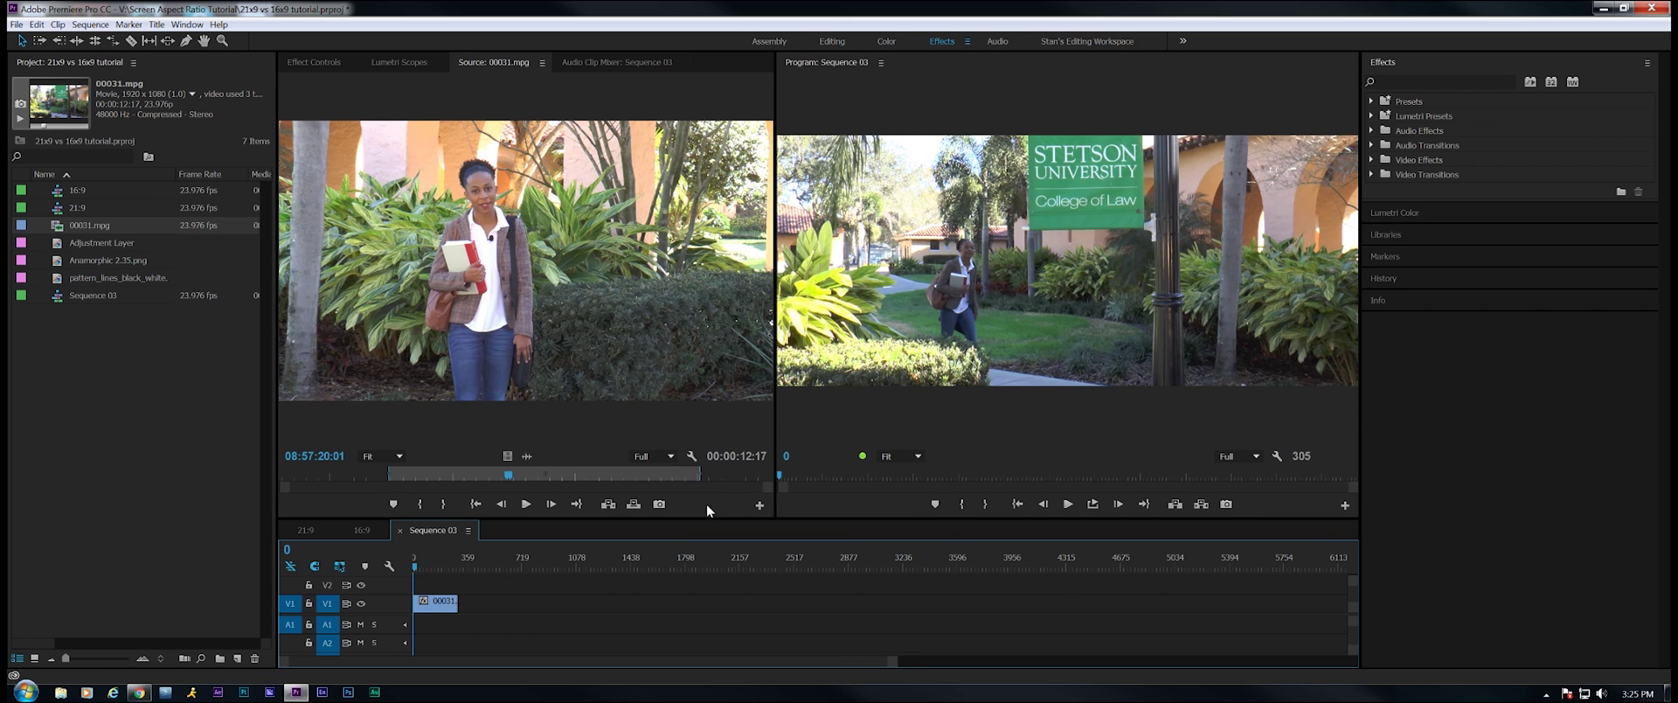
Preview Sequence 03 around frame 158 and select the 00031 clip in Effect Controls
{"action": "left_click", "coordinate": [432, 567]}
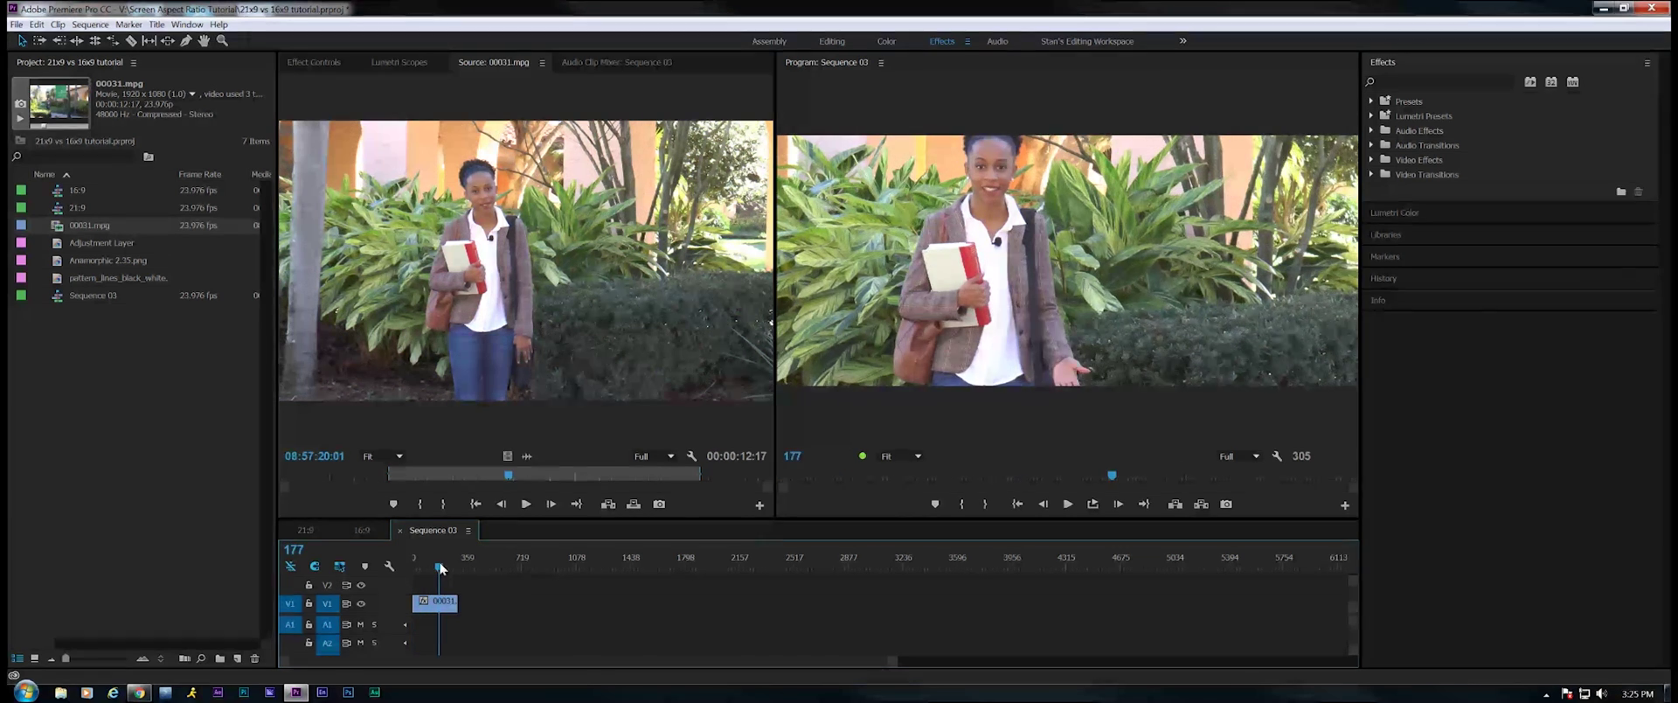
{"action": "left_click_drag", "start_coordinate": [434, 570], "coordinate": [438, 568]}
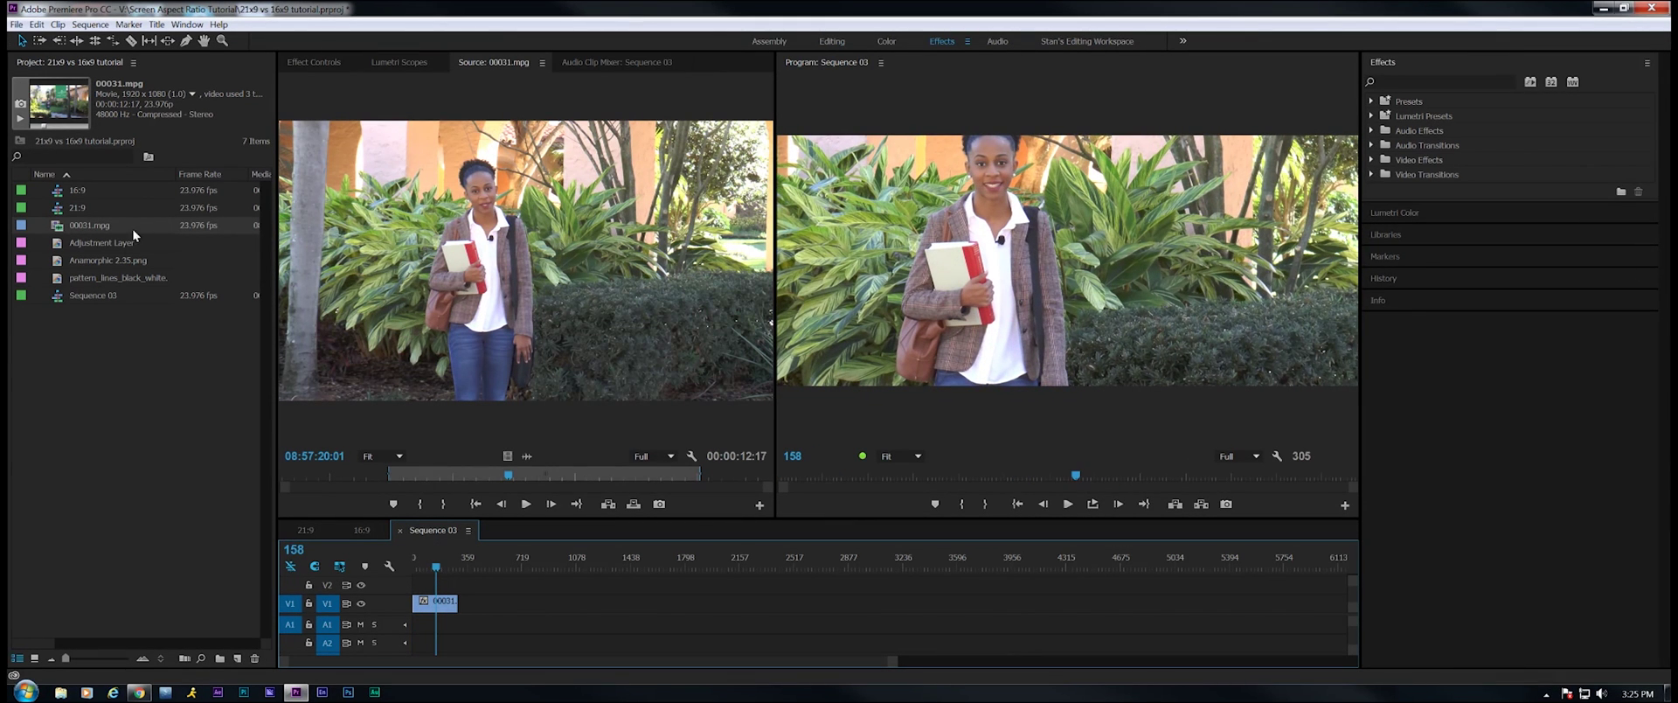
{"action": "left_click", "coordinate": [329, 60]}
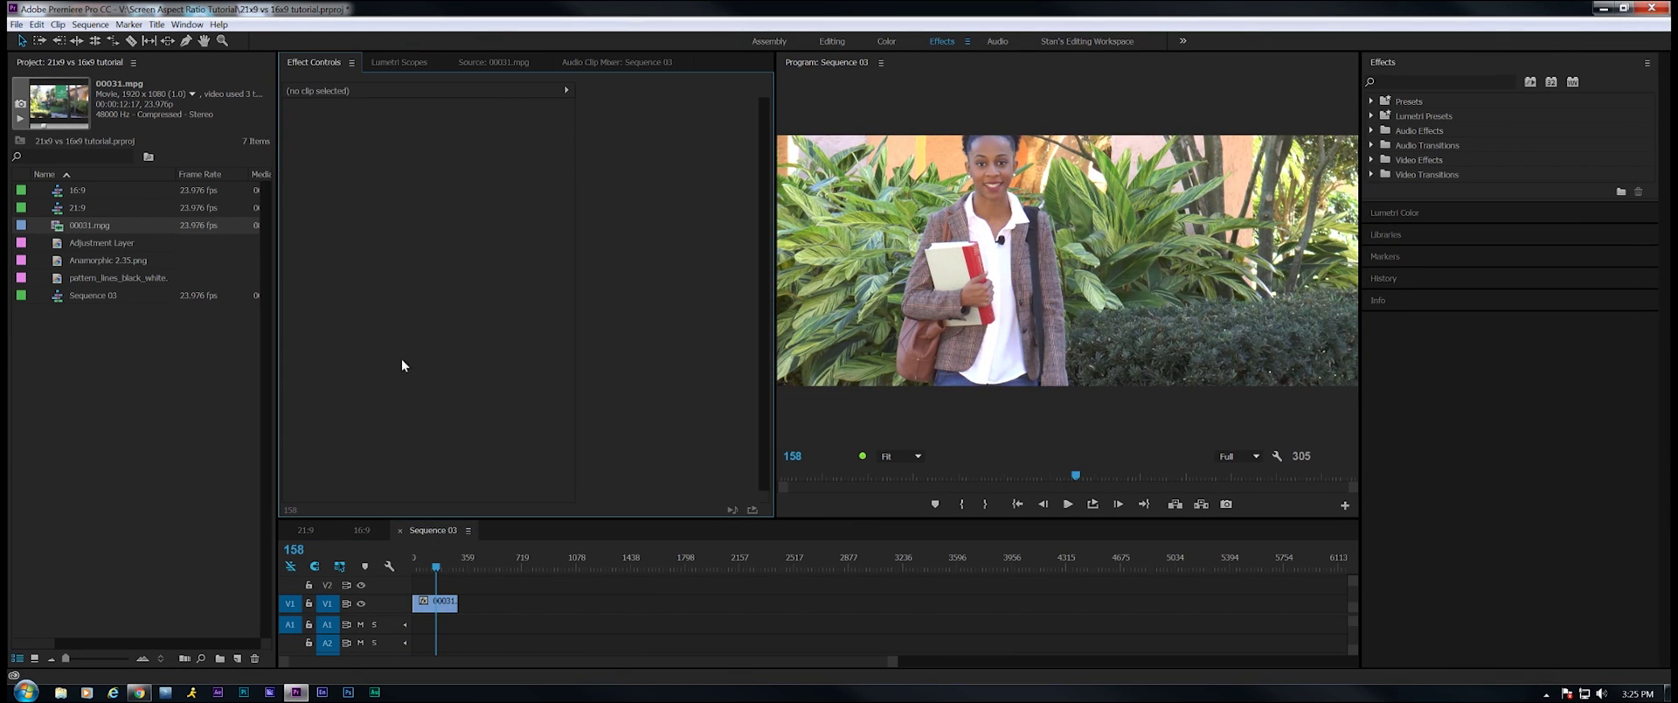
{"action": "left_click", "coordinate": [434, 601]}
{"action": "key", "text": "backslash"}
Set the clip's Position Y to 495.5 and play Sequence 03 from the start
{"action": "left_click", "coordinate": [290, 120]}
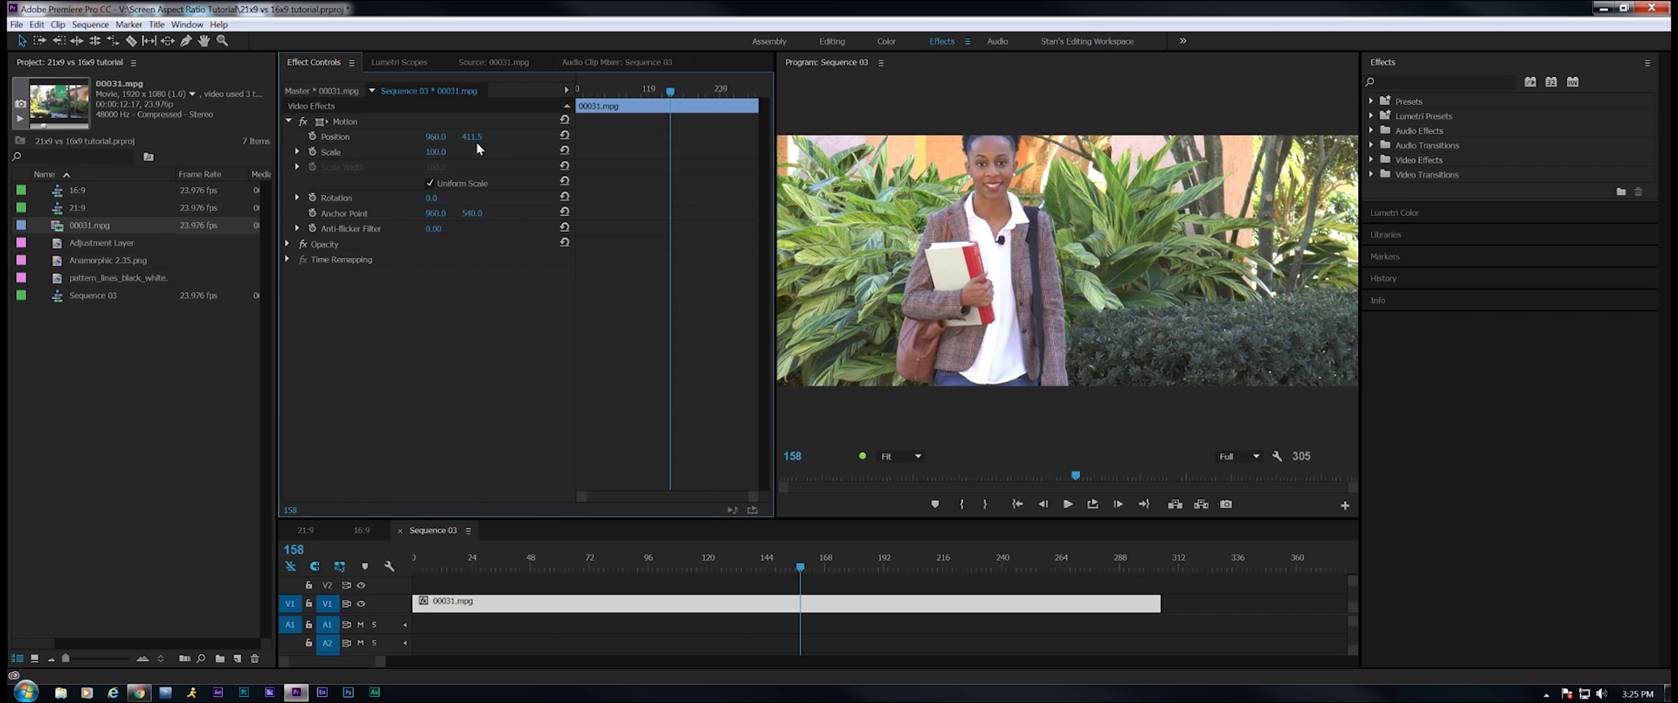
{"action": "mouse_move", "coordinate": [472, 136]}
{"action": "left_mouse_down"}
{"action": "mouse_move", "coordinate": [521, 136]}
{"action": "mouse_move", "coordinate": [478, 138]}
{"action": "left_mouse_up"}
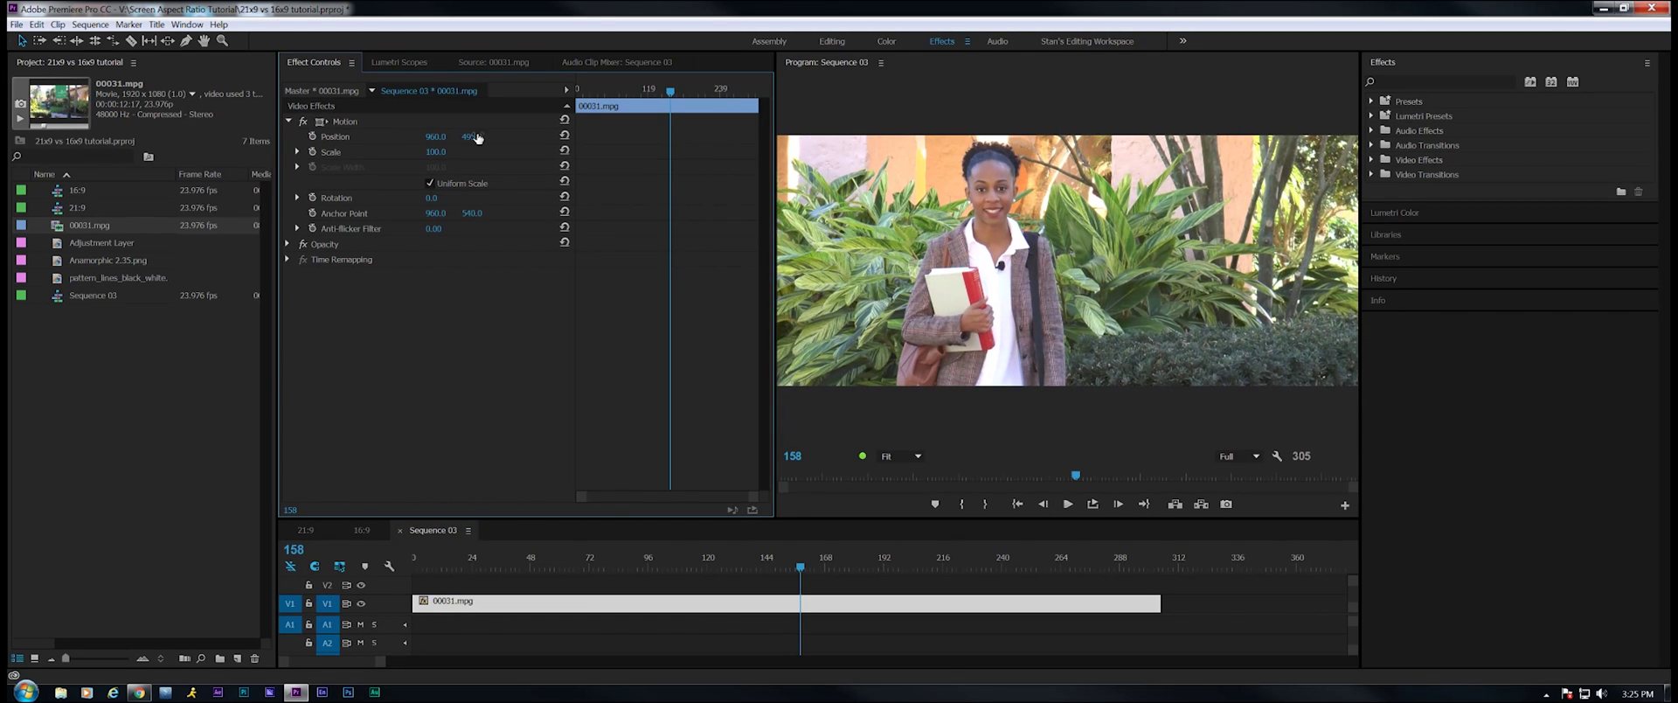
{"action": "left_click_drag", "start_coordinate": [774, 564], "coordinate": [413, 560]}
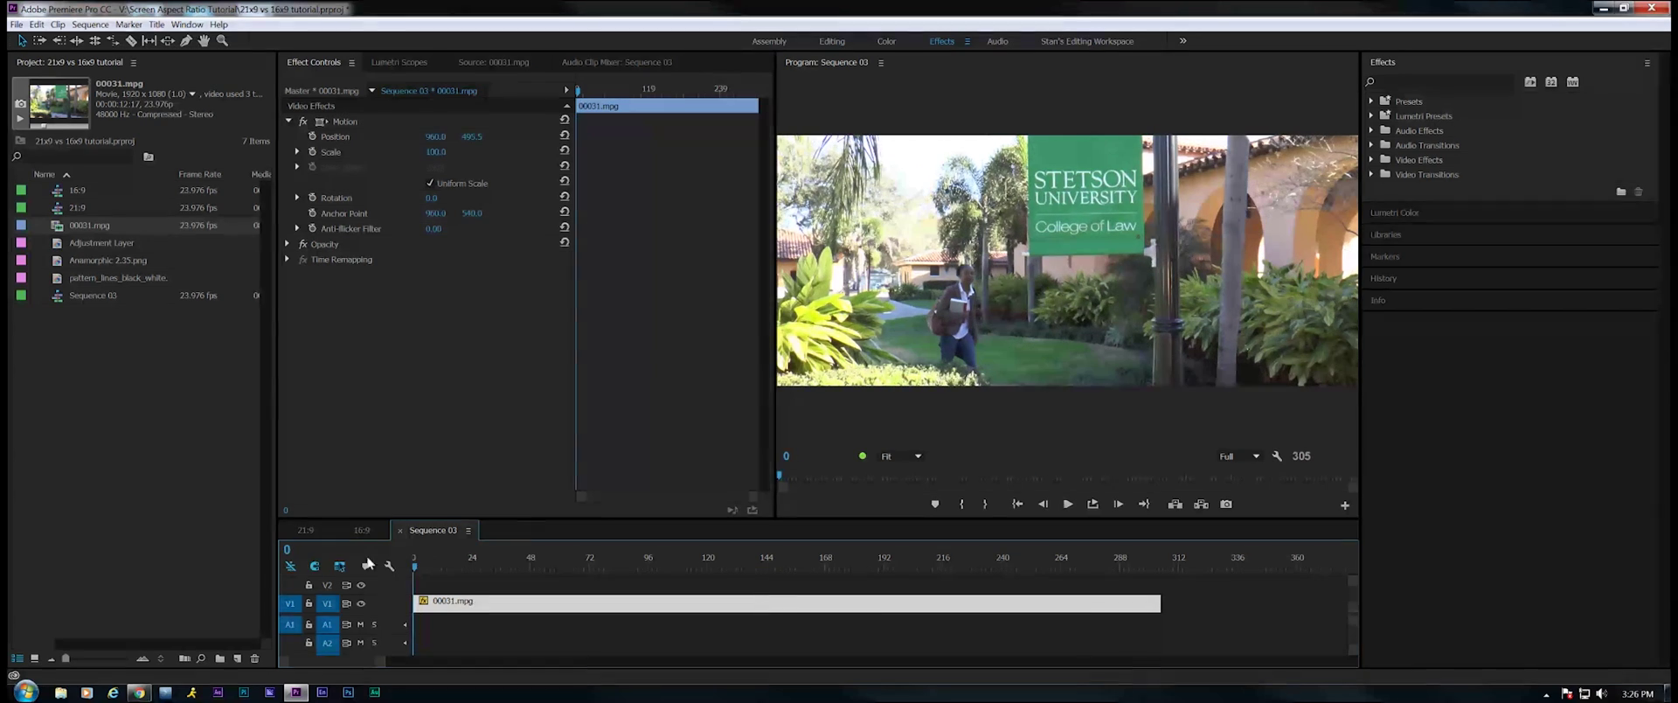
{"action": "key", "text": "space"}
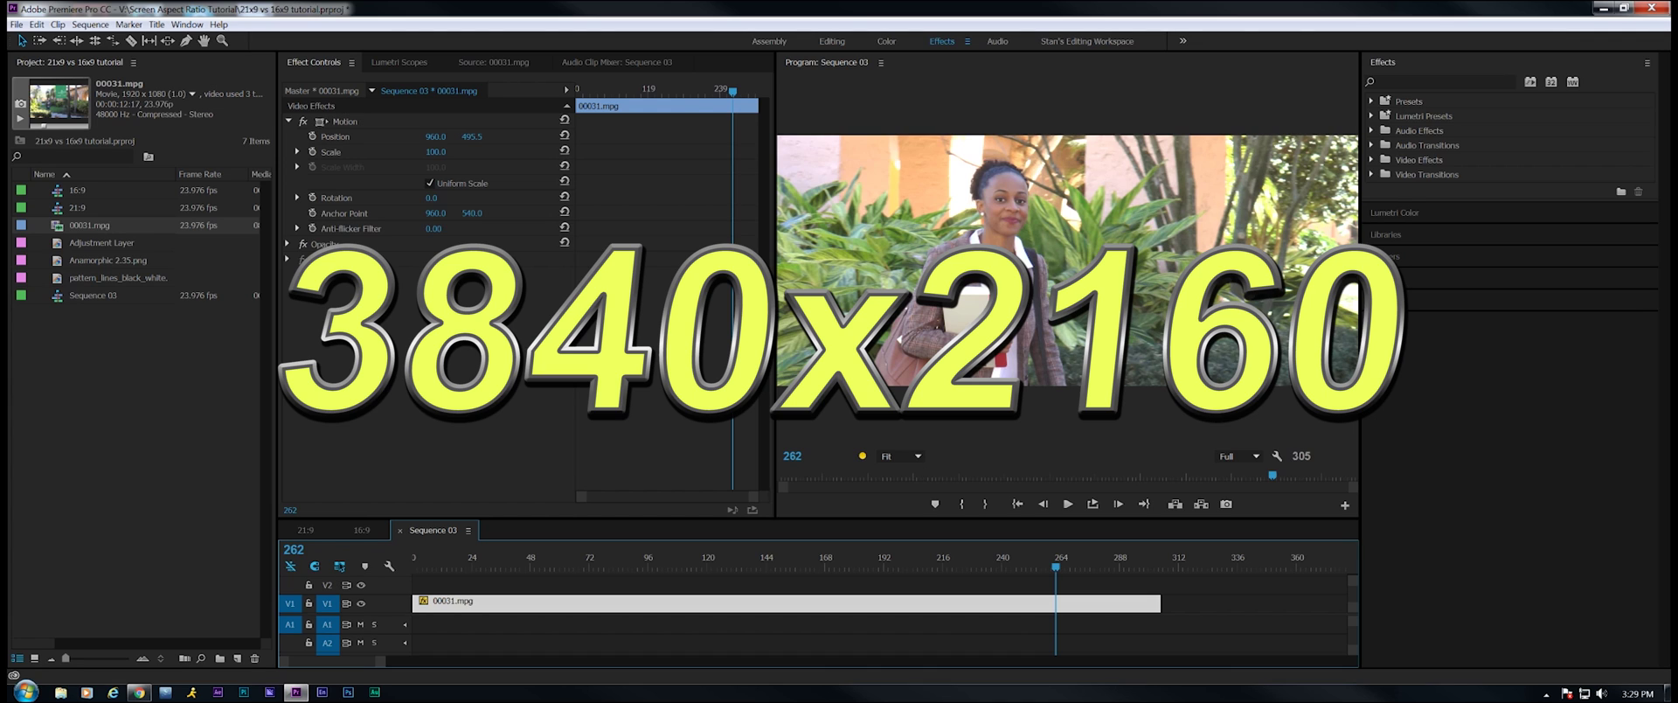
Open the File menu to begin a new sequence
{"action": "left_click", "coordinate": [17, 25]}
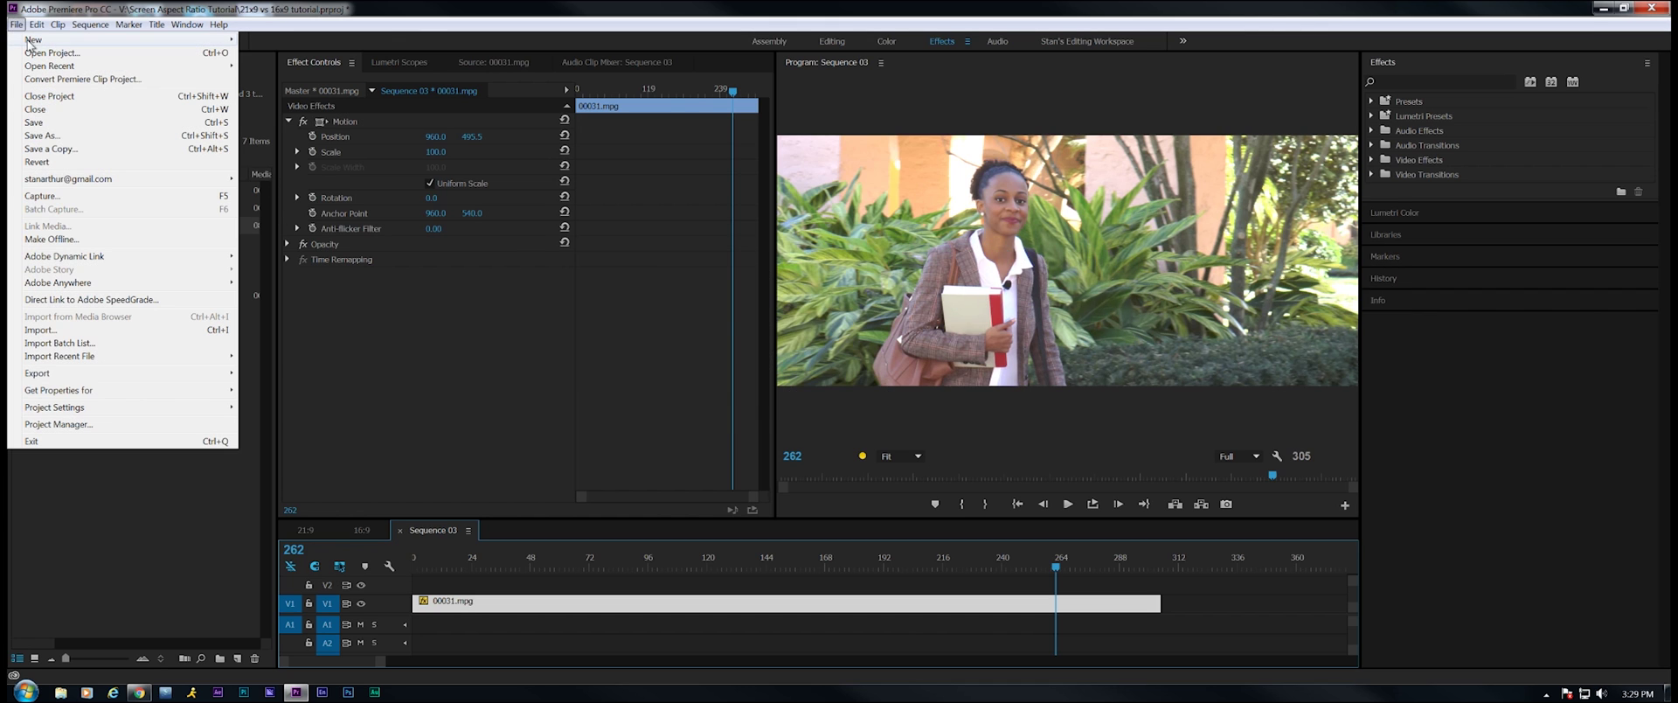
Start a new sequence in Custom editing mode at 23.976 fps
{"action": "mouse_move", "coordinate": [29, 44]}
{"action": "left_click", "coordinate": [276, 53]}
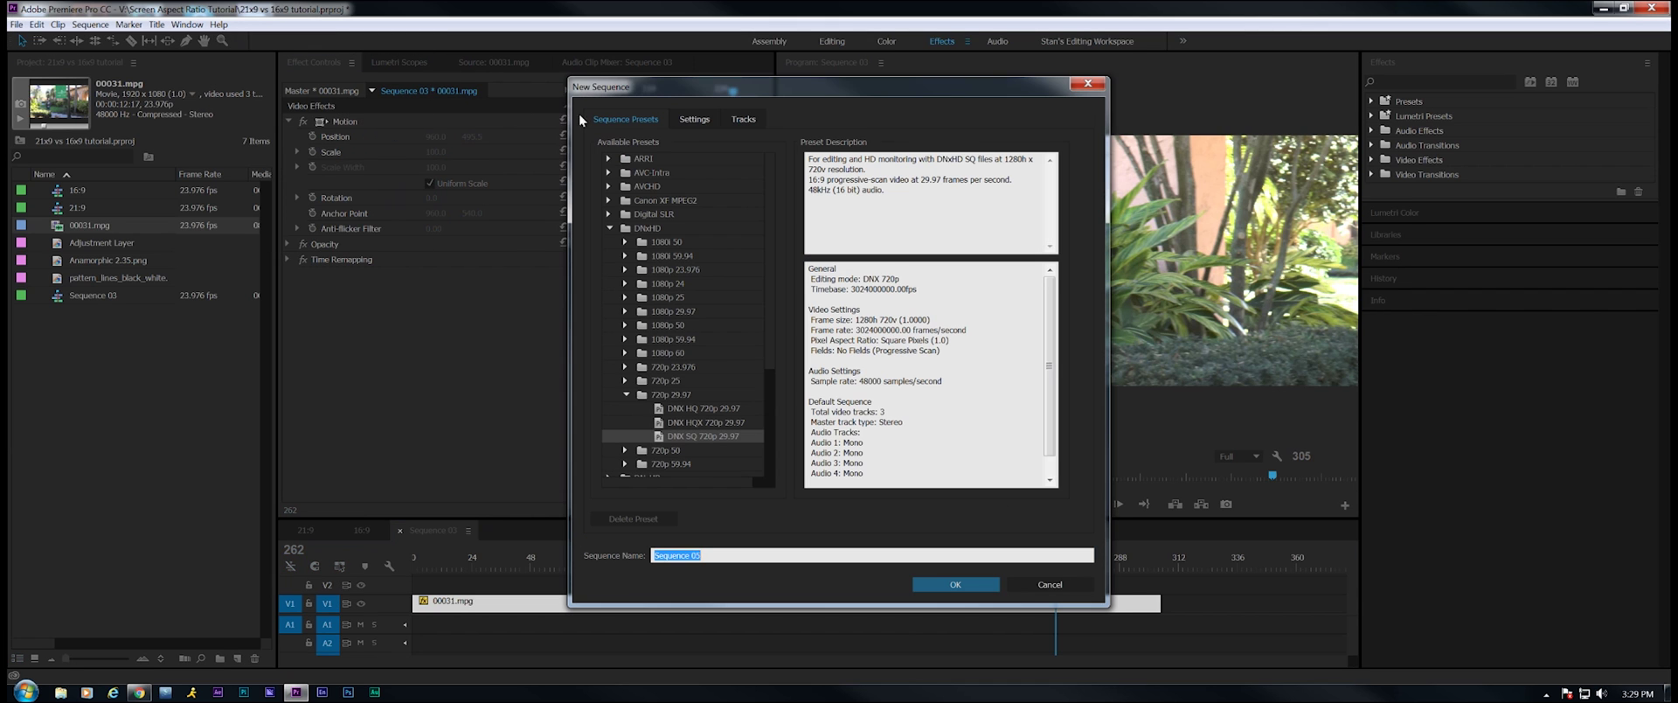
{"action": "left_click", "coordinate": [693, 119]}
{"action": "left_click", "coordinate": [821, 143]}
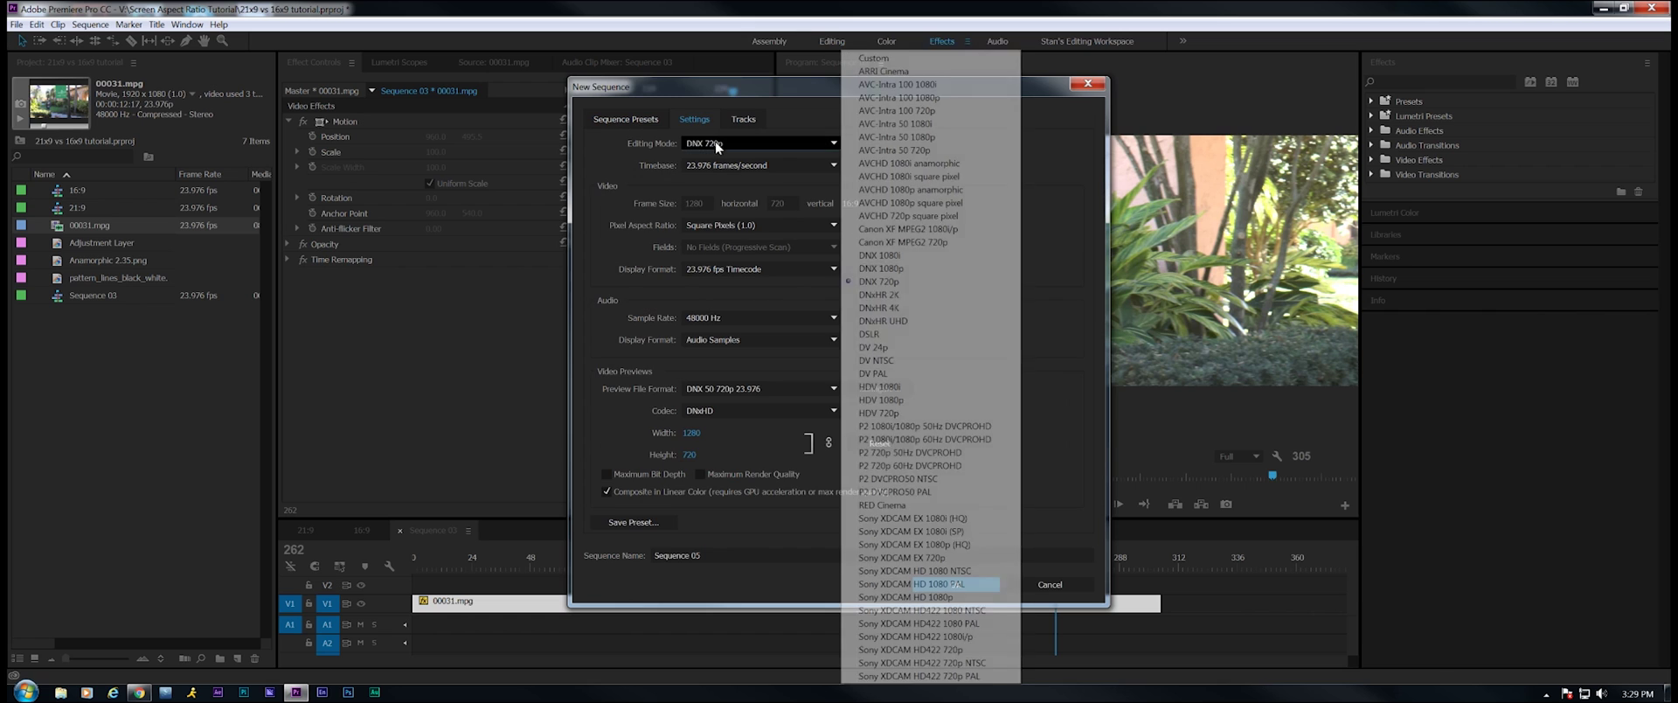
{"action": "left_click", "coordinate": [873, 58]}
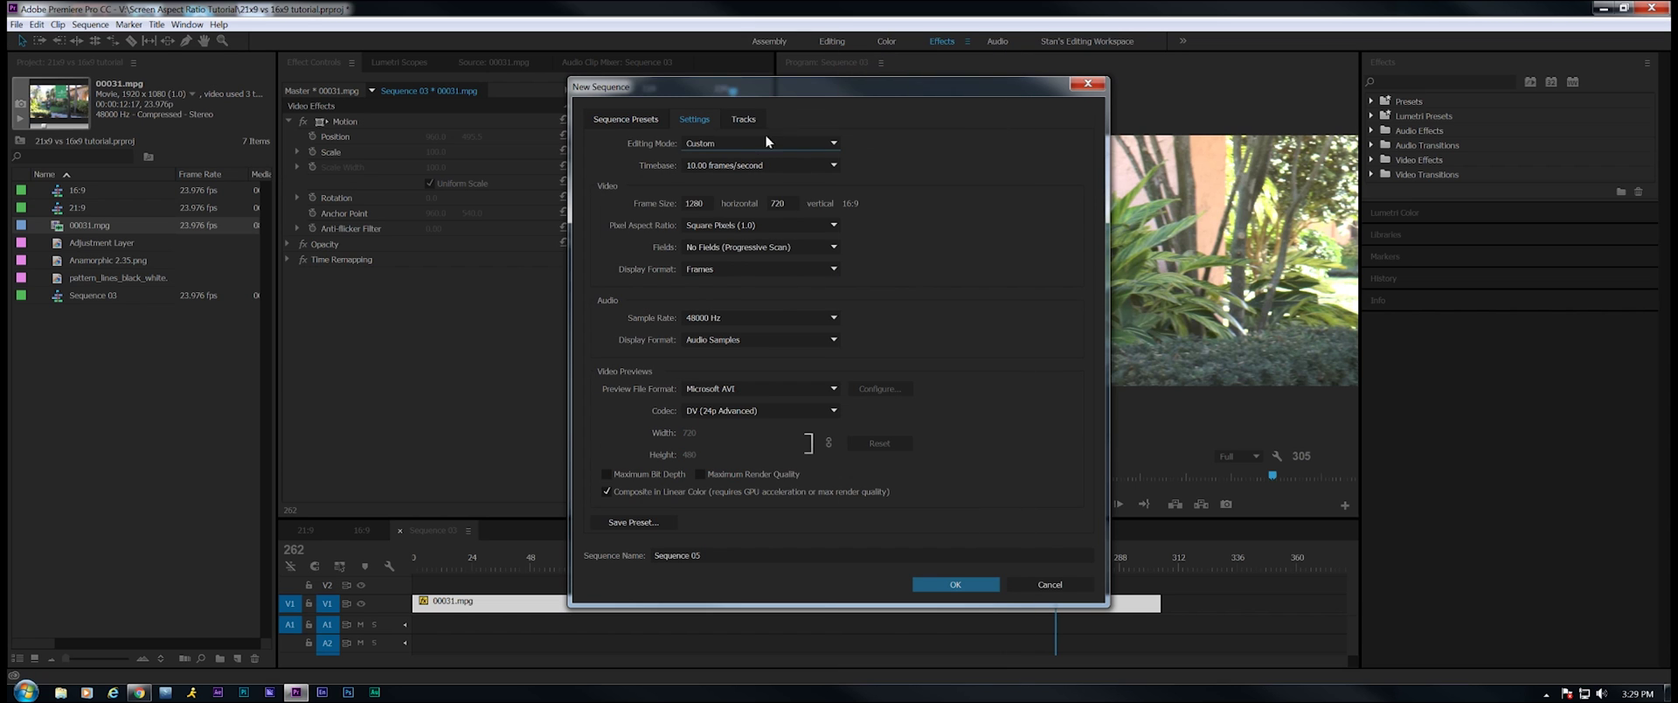
{"action": "left_click", "coordinate": [730, 165]}
{"action": "left_click", "coordinate": [717, 234]}
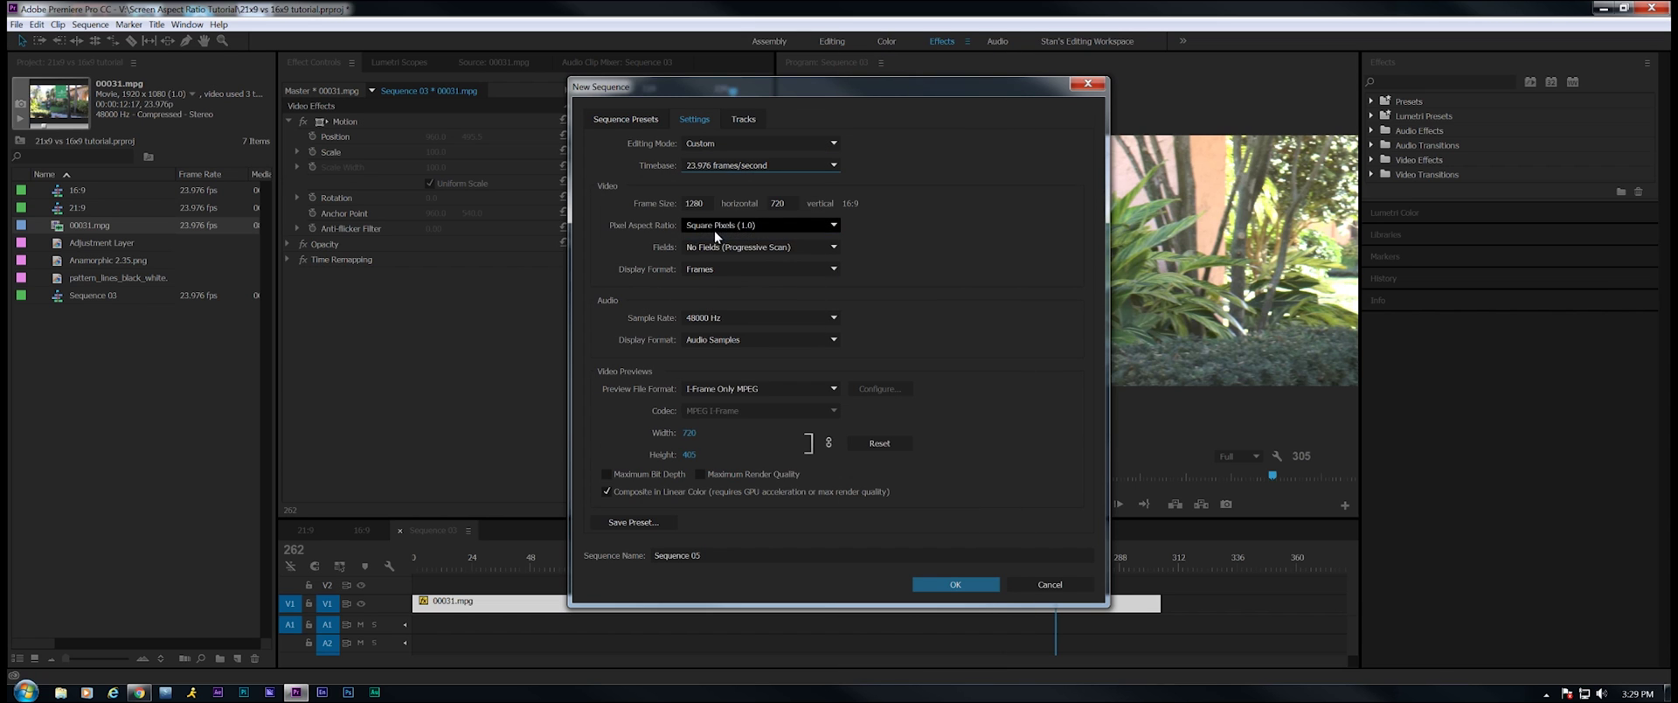
Enter a 3840 × 1645 frame size for the new sequence
{"action": "left_click", "coordinate": [703, 198]}
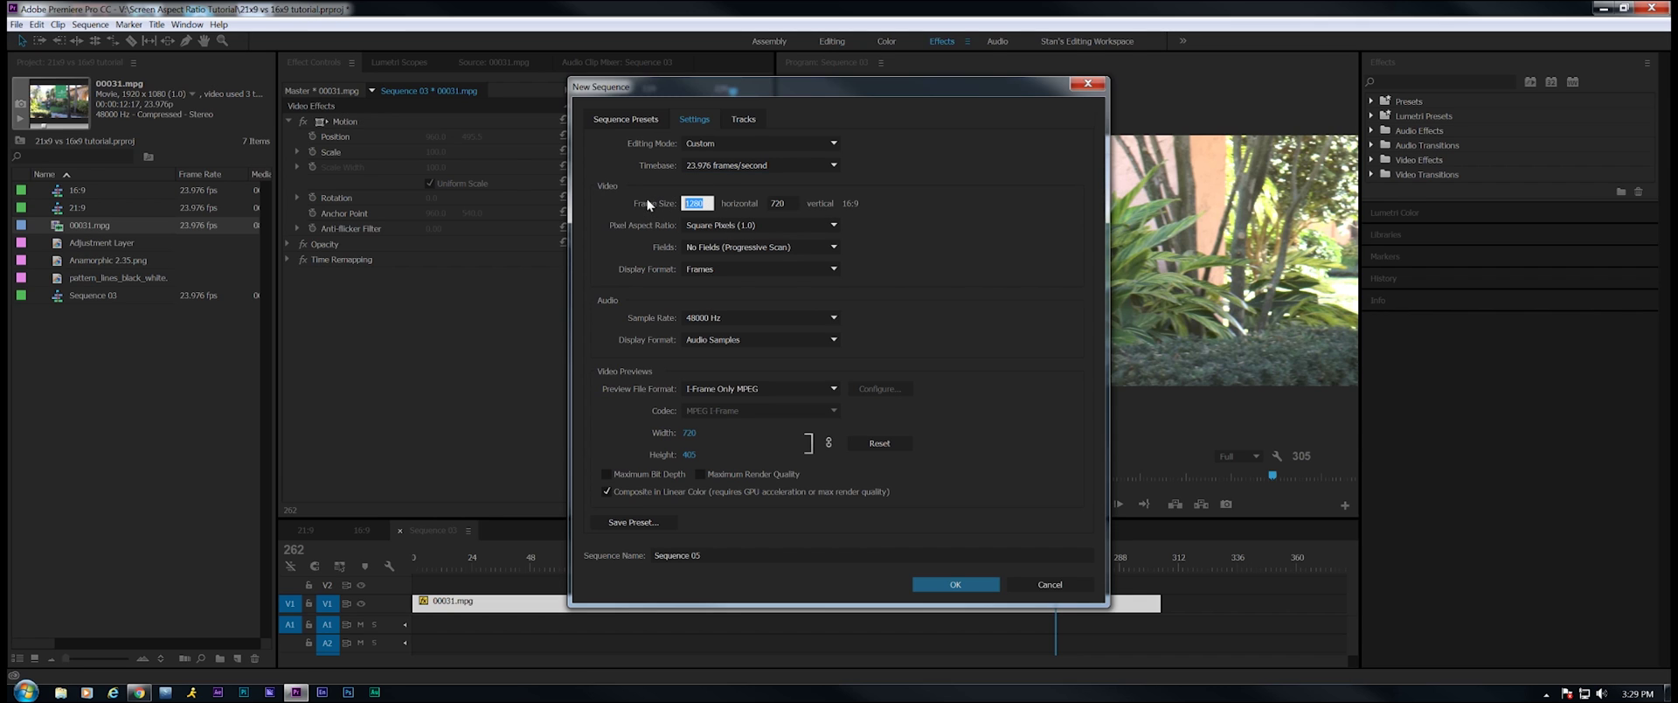
{"action": "type", "text": "3840"}
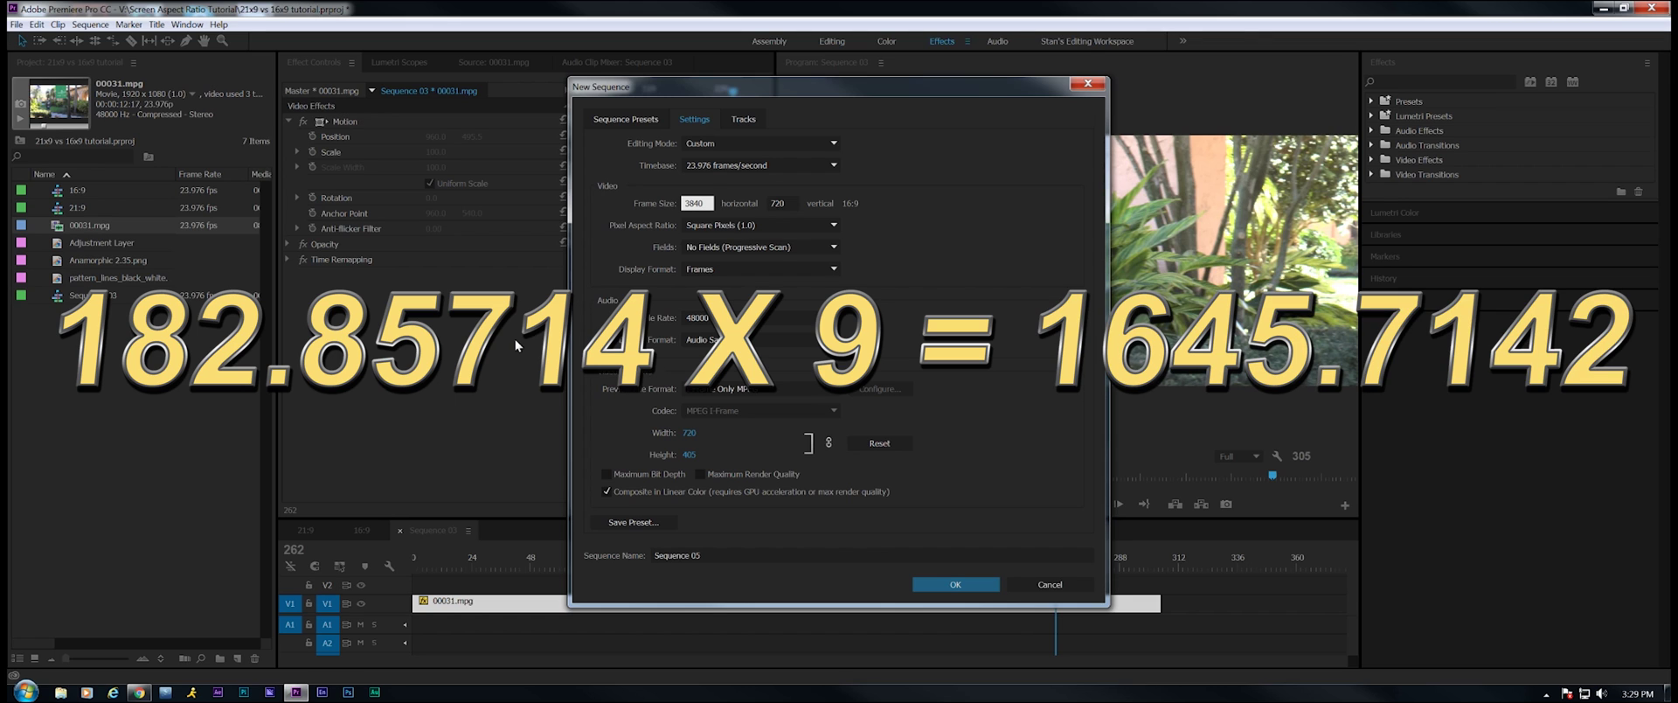
{"action": "left_click", "coordinate": [783, 203]}
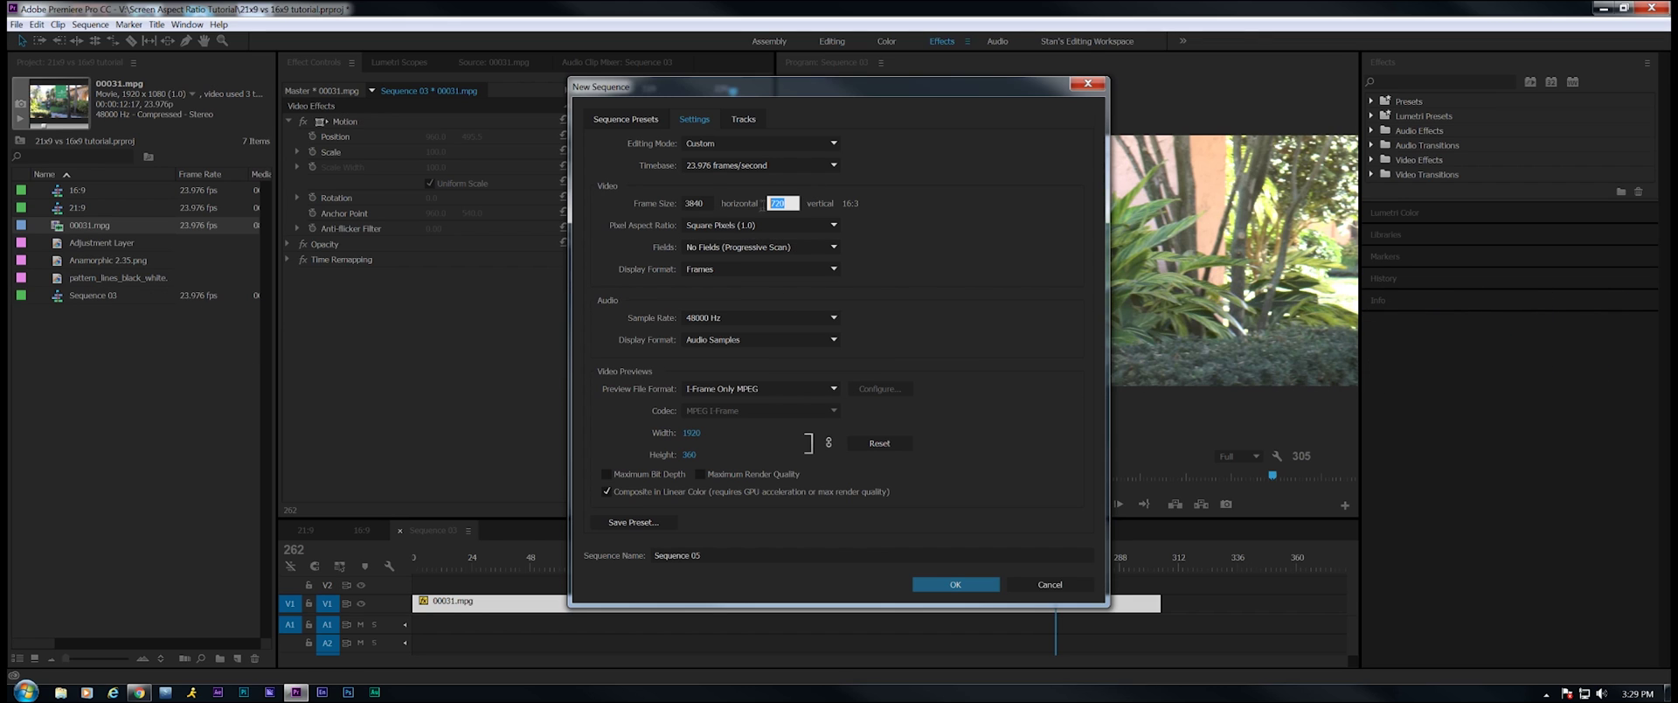
{"action": "type", "text": "1645"}
{"action": "key", "text": "Tab"}
Use GoPro CineForm (YUV 10-bit) preview files with a 3840 width, giving 3840×1645 previews
{"action": "left_click", "coordinate": [747, 389]}
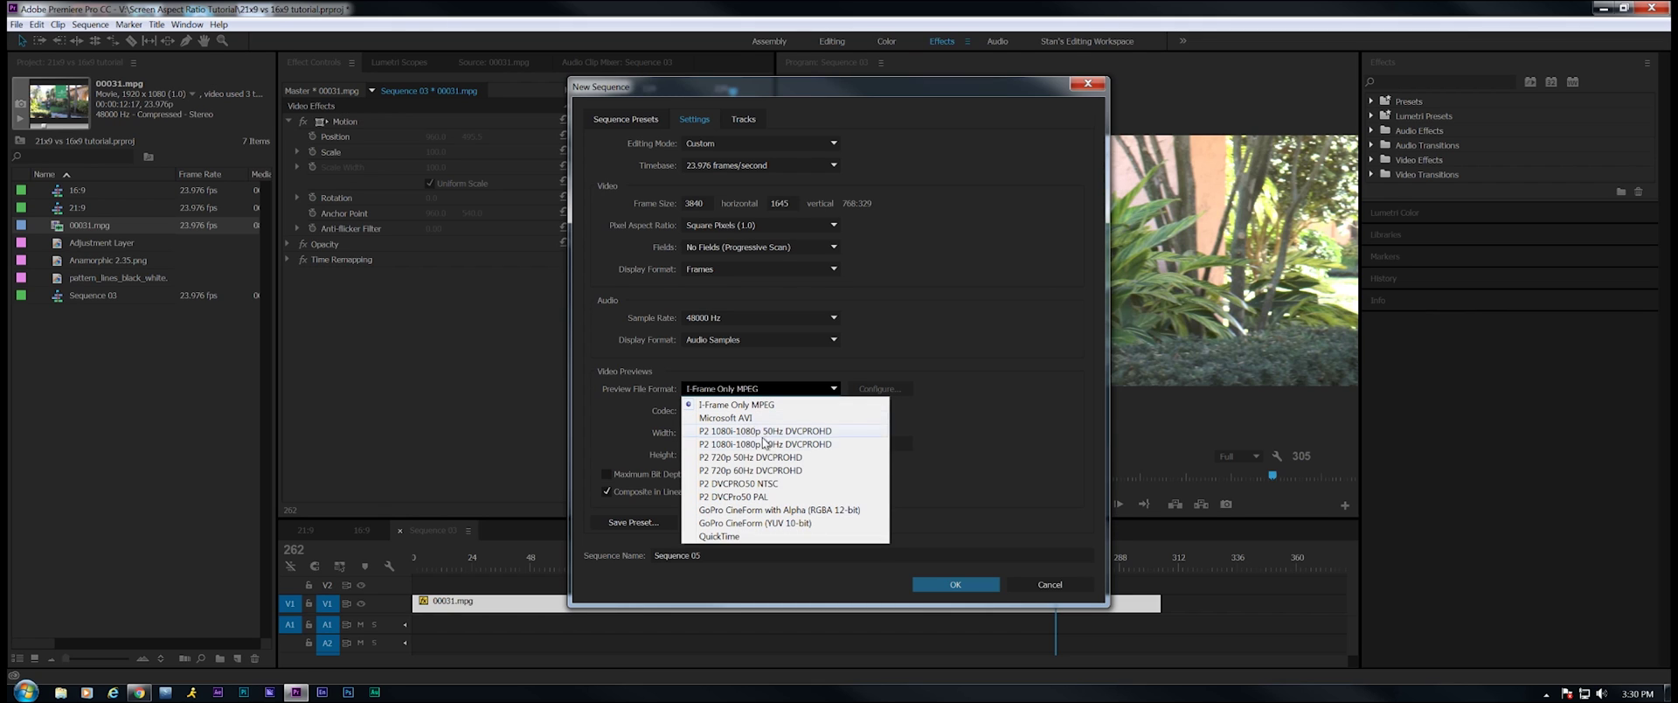
{"action": "left_click", "coordinate": [778, 524]}
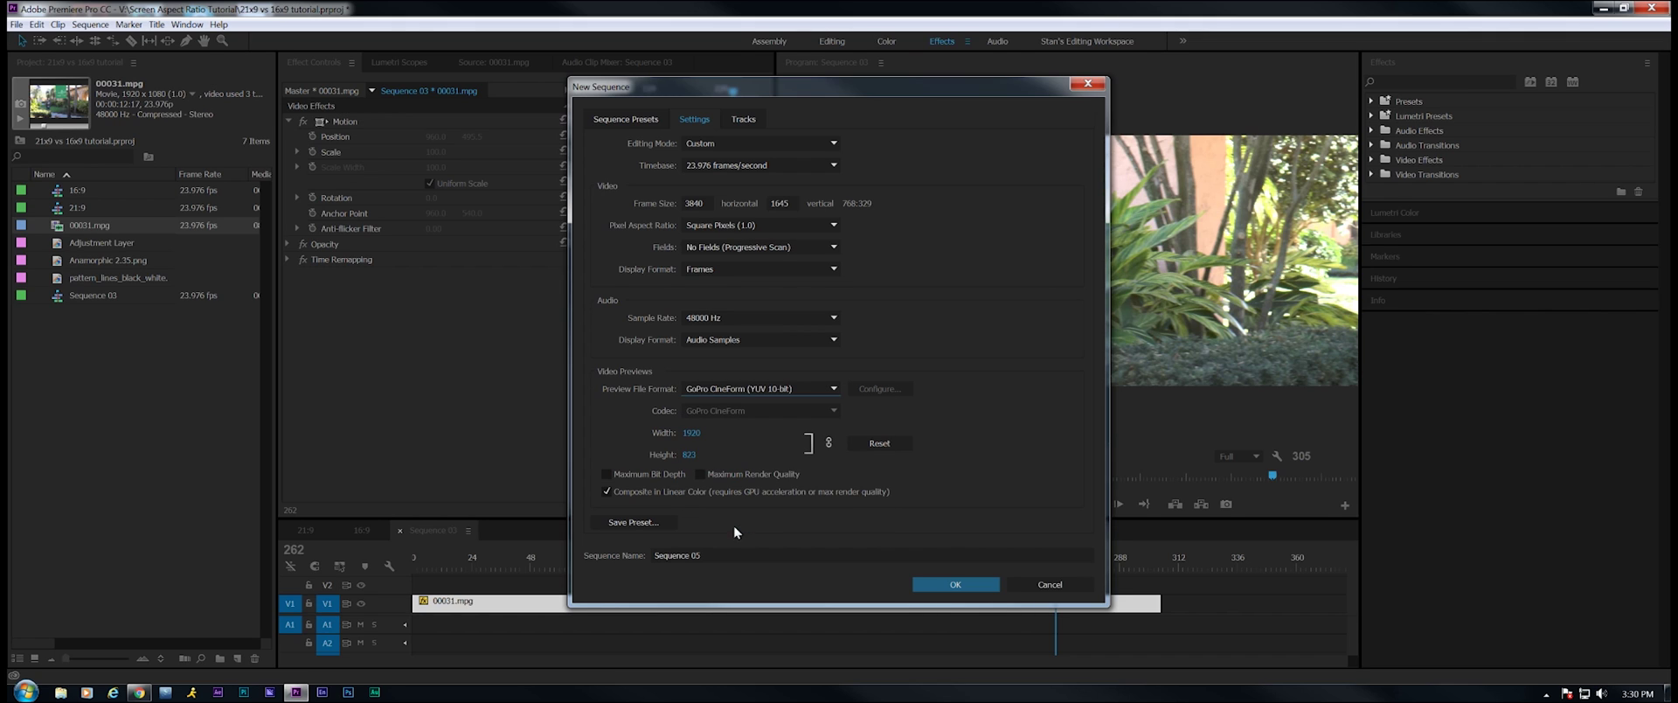
{"action": "left_click", "coordinate": [691, 431]}
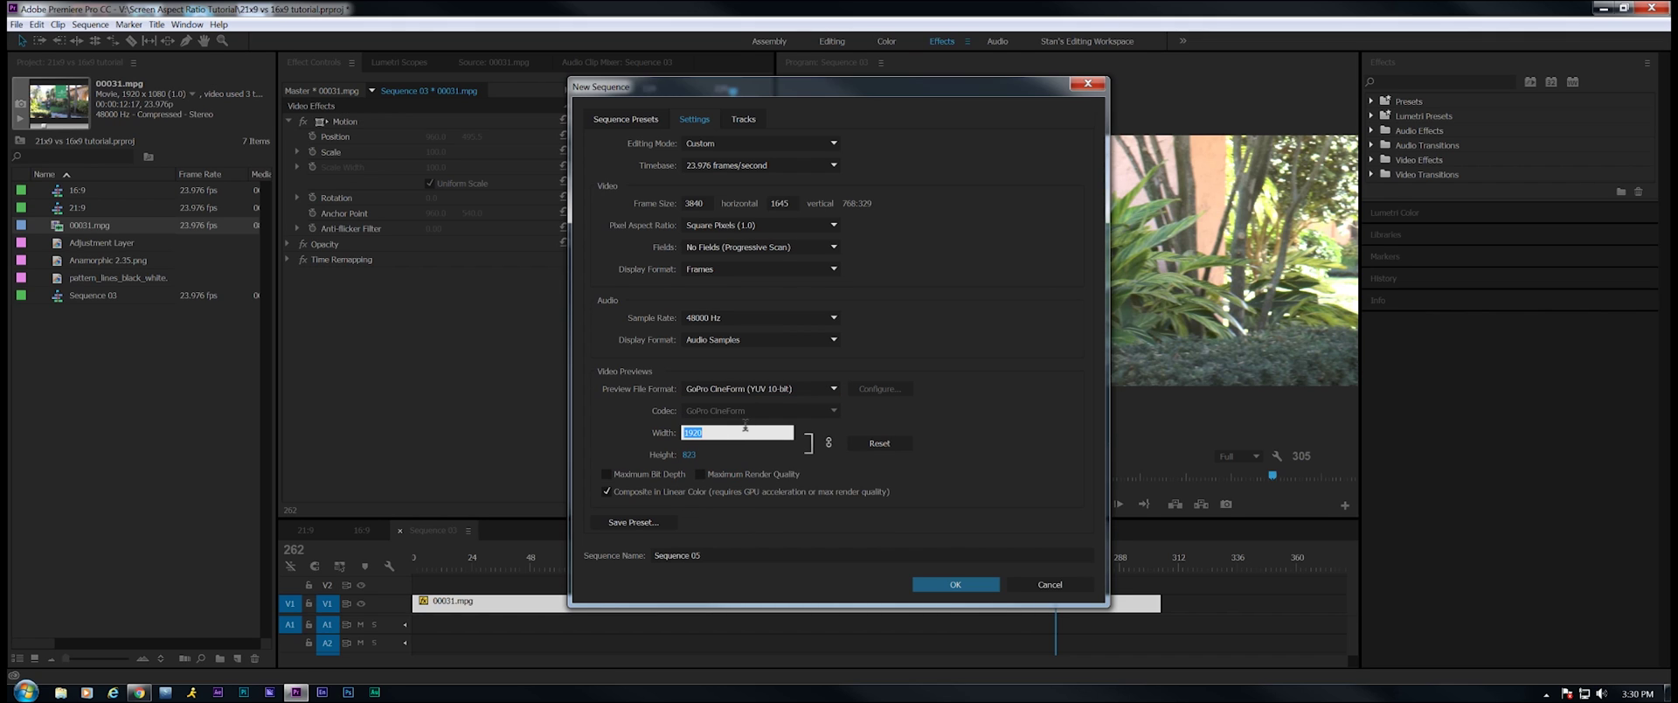
{"action": "type", "text": "3840"}
{"action": "key", "text": "Return"}
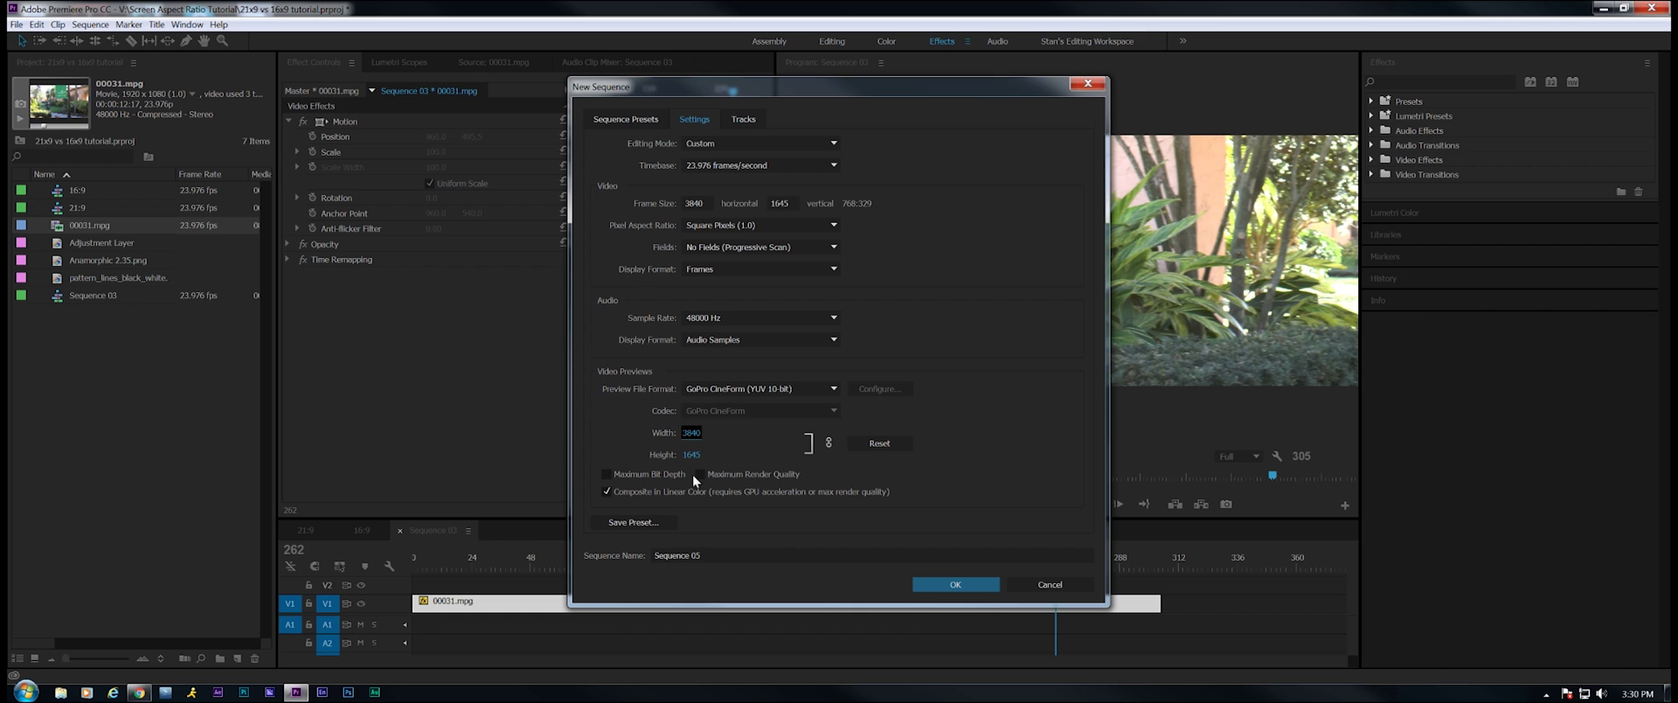
Create Sequence 05 and place the Blackmagic URSA clip on V1, keeping the 3840×1645 sequence settings
{"action": "left_click", "coordinate": [952, 586]}
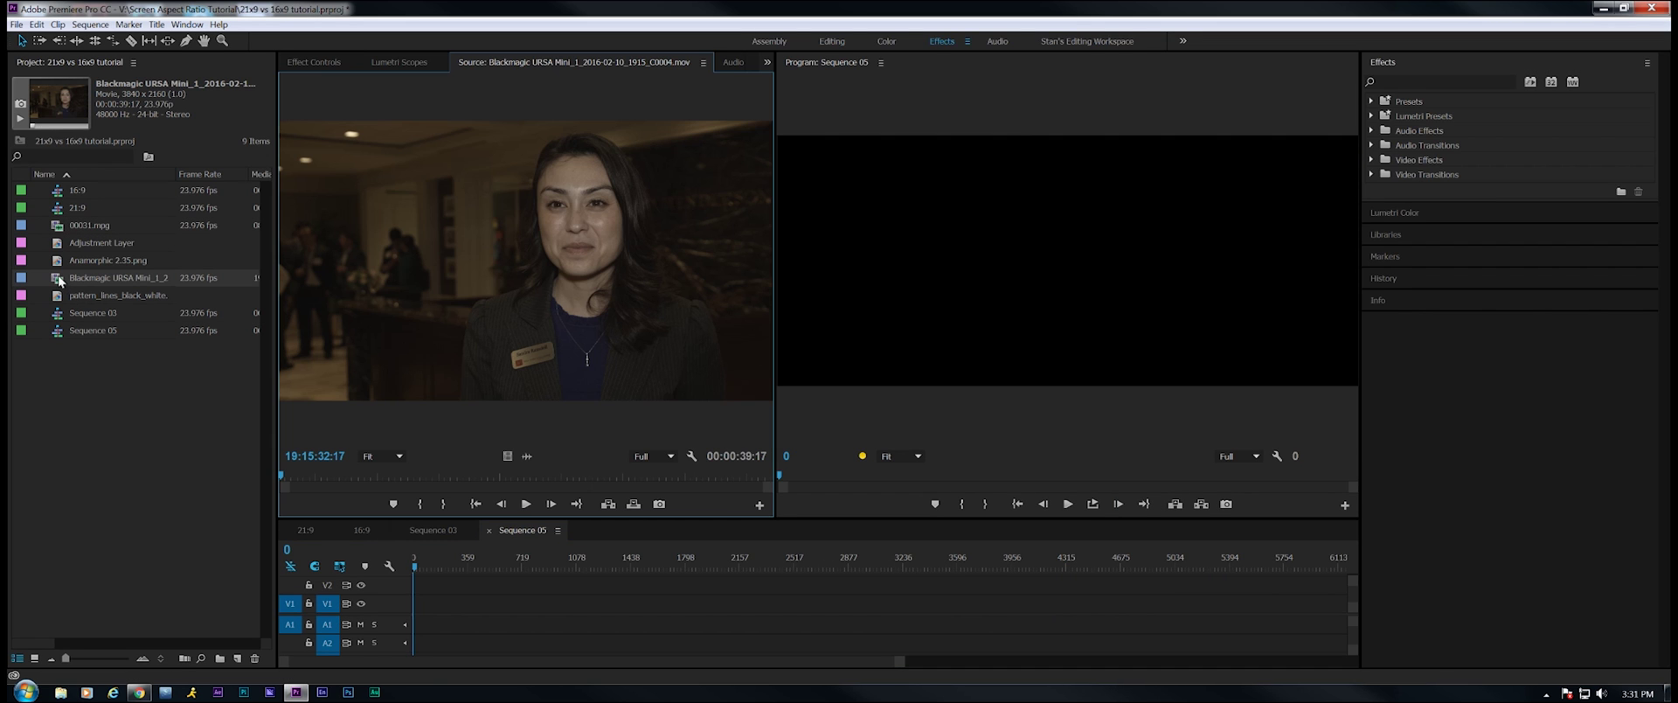
{"action": "left_click", "coordinate": [61, 279]}
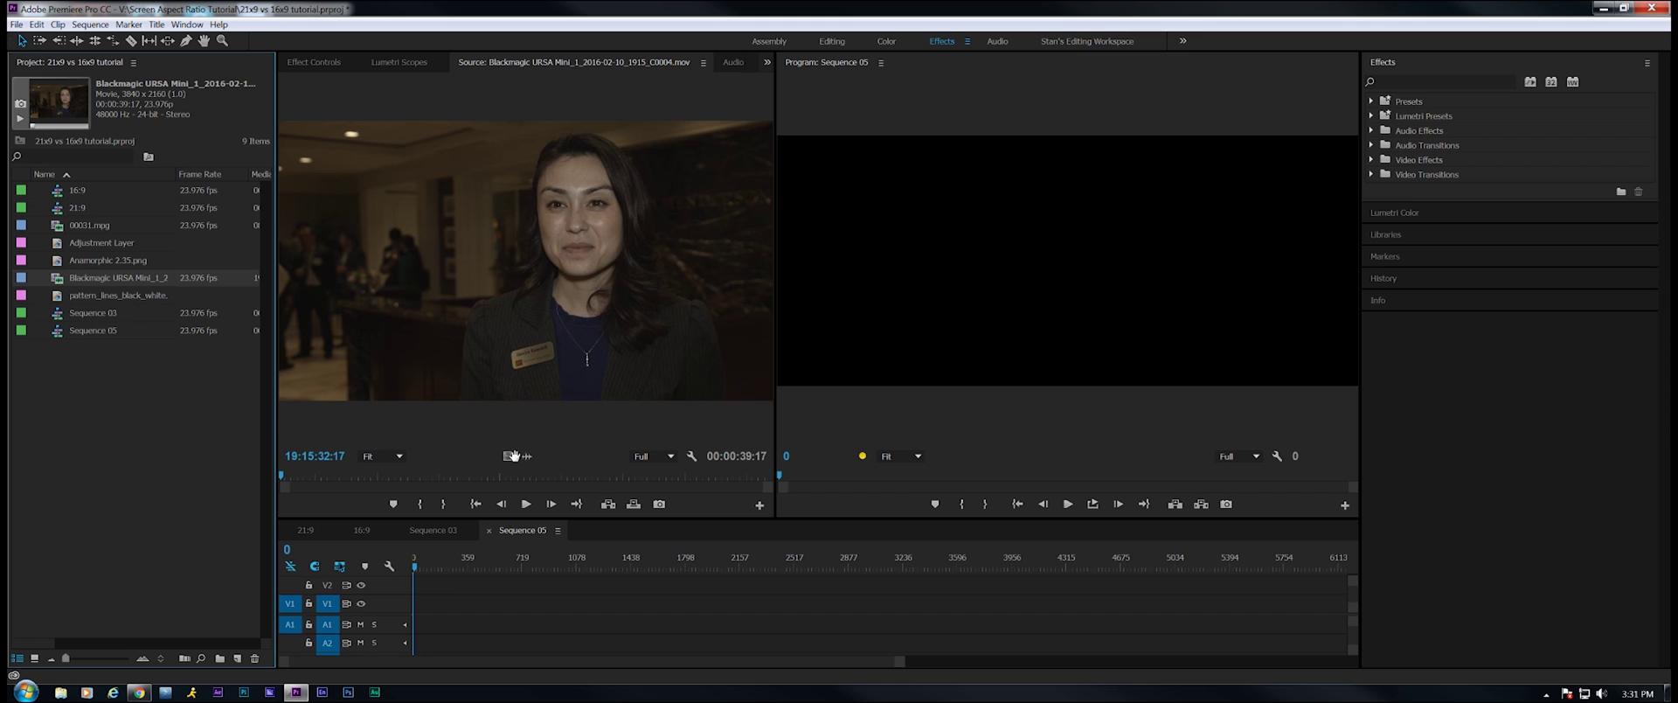
{"action": "left_click_drag", "start_coordinate": [514, 456], "coordinate": [417, 615]}
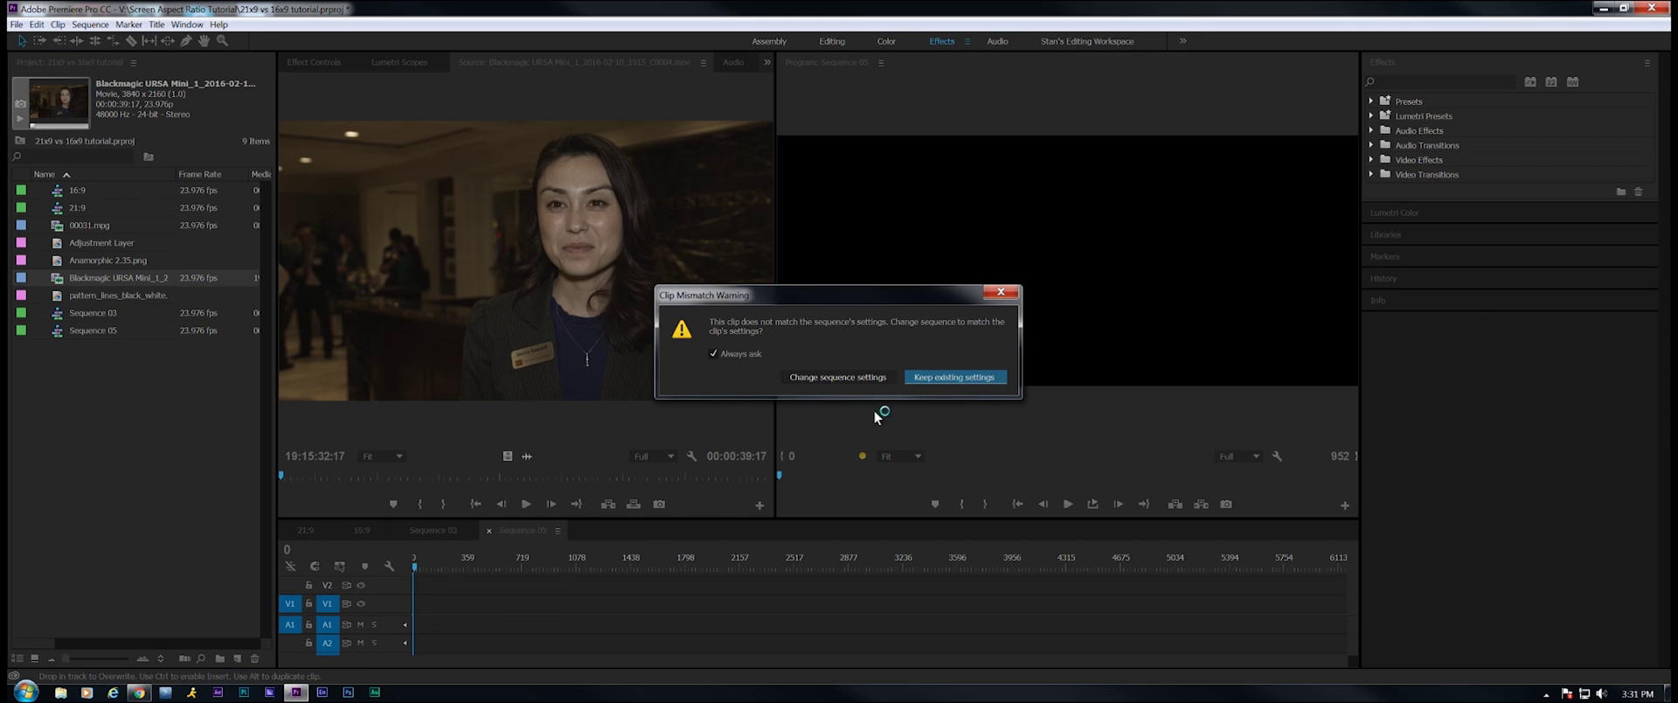
{"action": "left_click", "coordinate": [951, 377]}
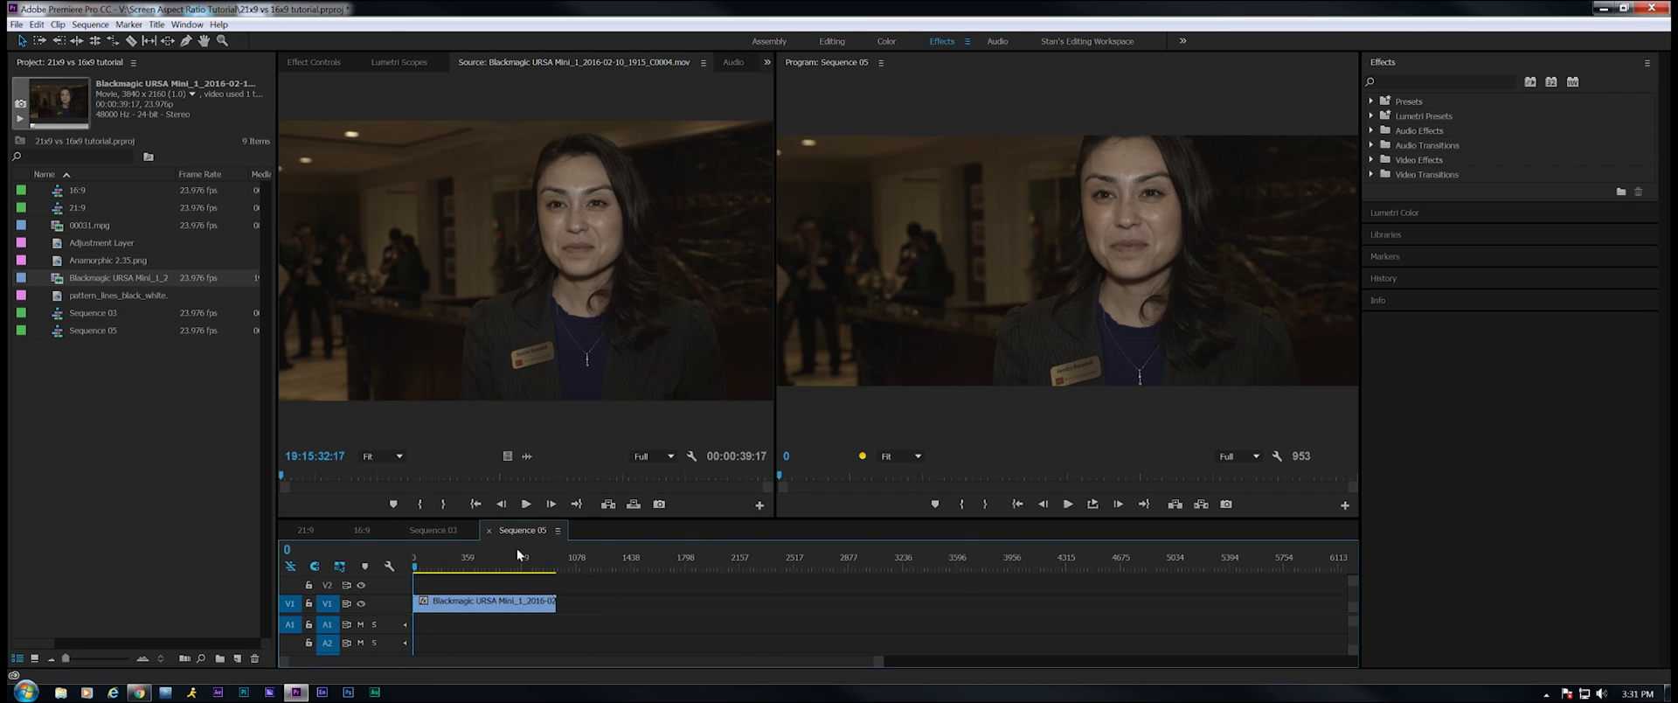
Lower the Blackmagic clip to Motion Position Y 1065.5
{"action": "left_click", "coordinate": [467, 556]}
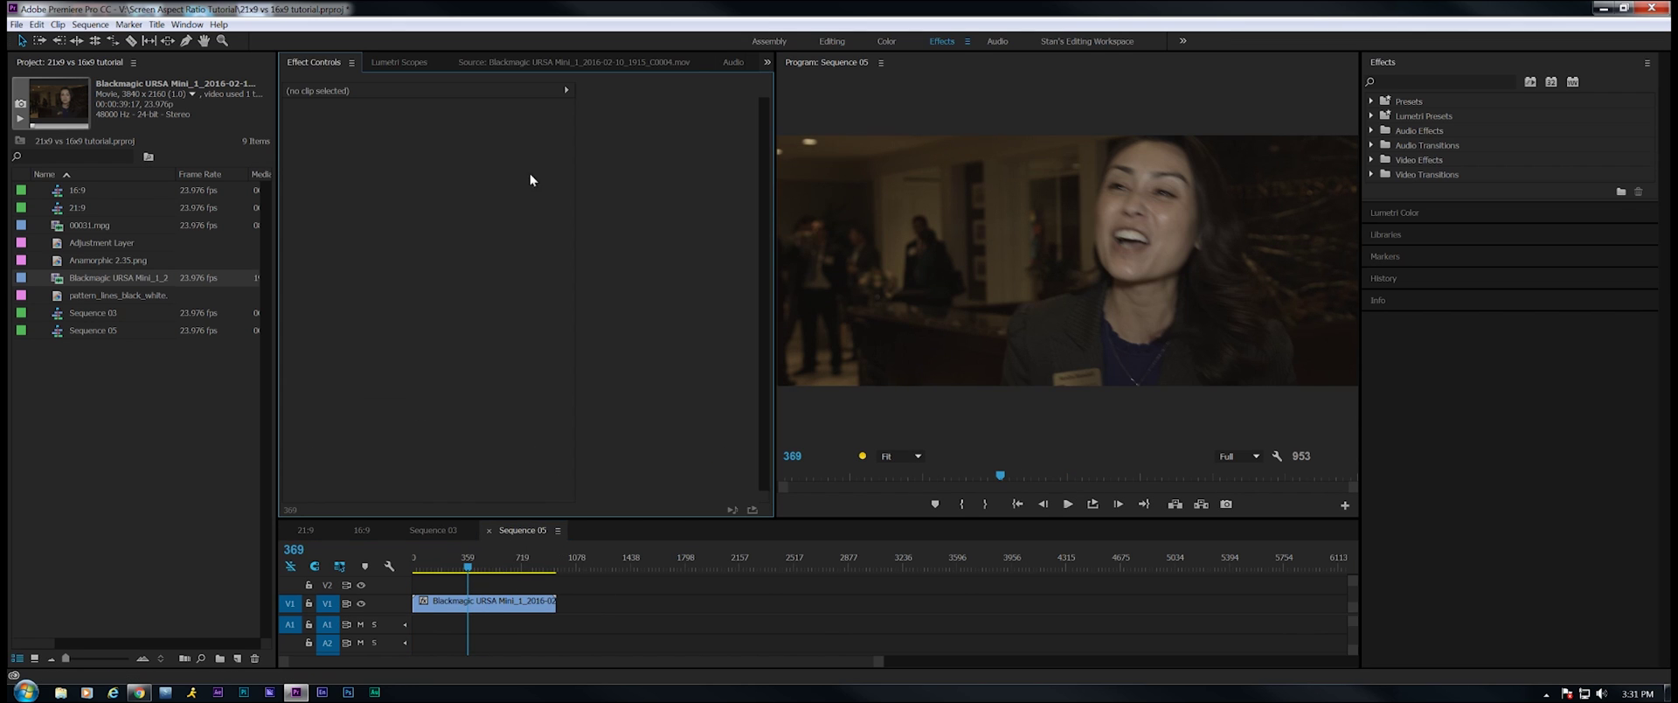
{"action": "left_click", "coordinate": [488, 605]}
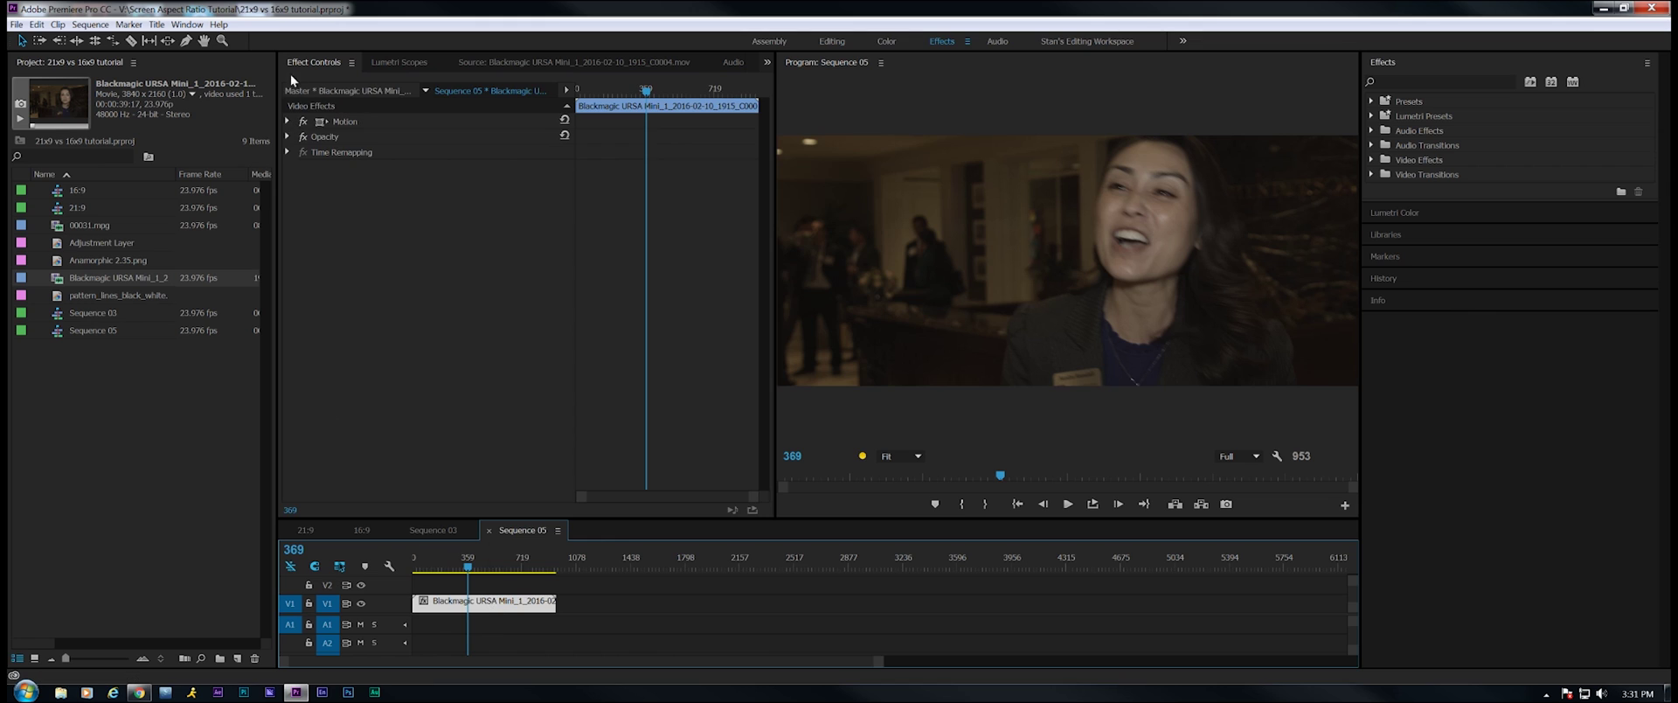
{"action": "left_click", "coordinate": [287, 121]}
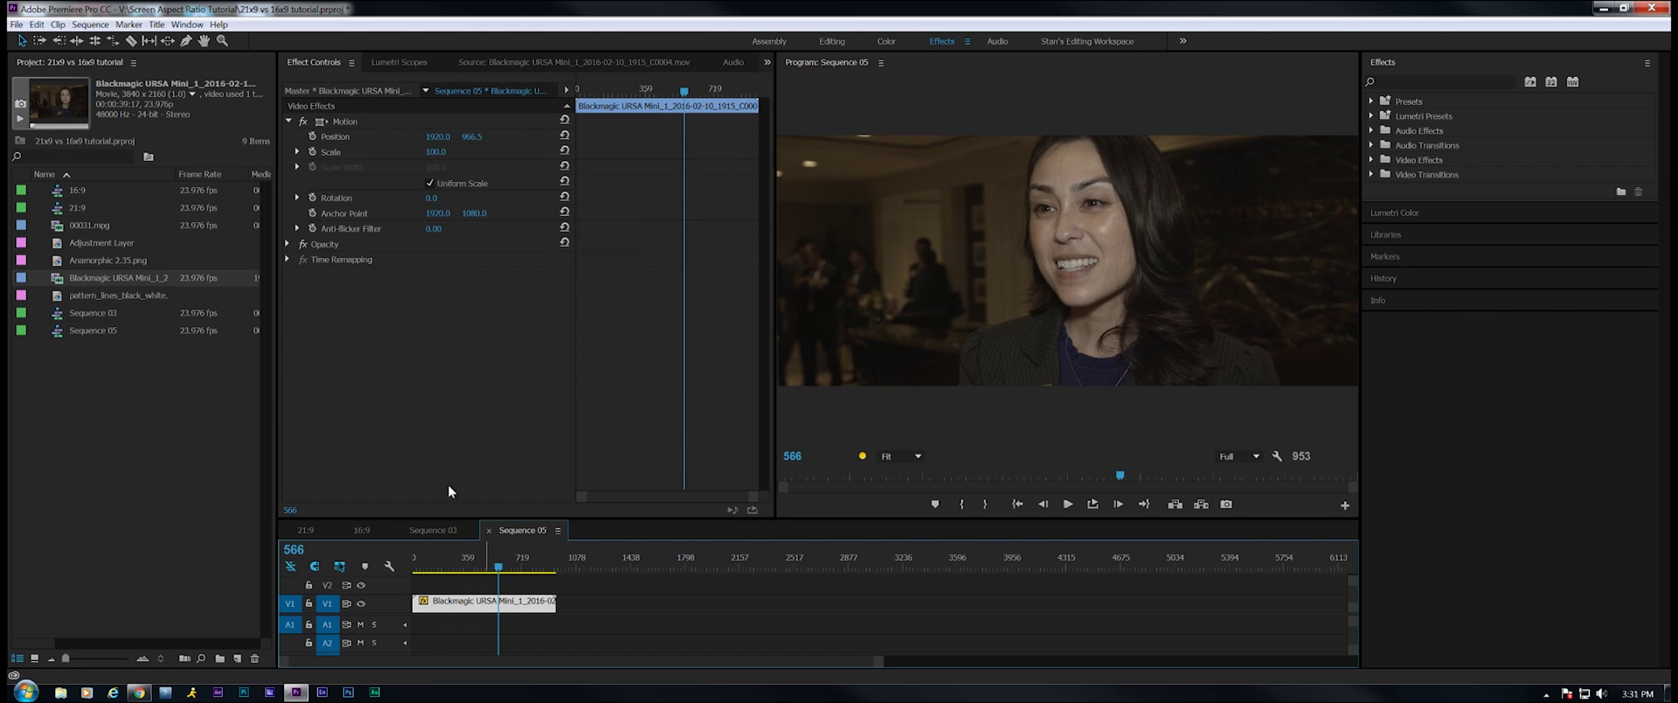
{"action": "left_click_drag", "start_coordinate": [468, 138], "coordinate": [555, 138]}
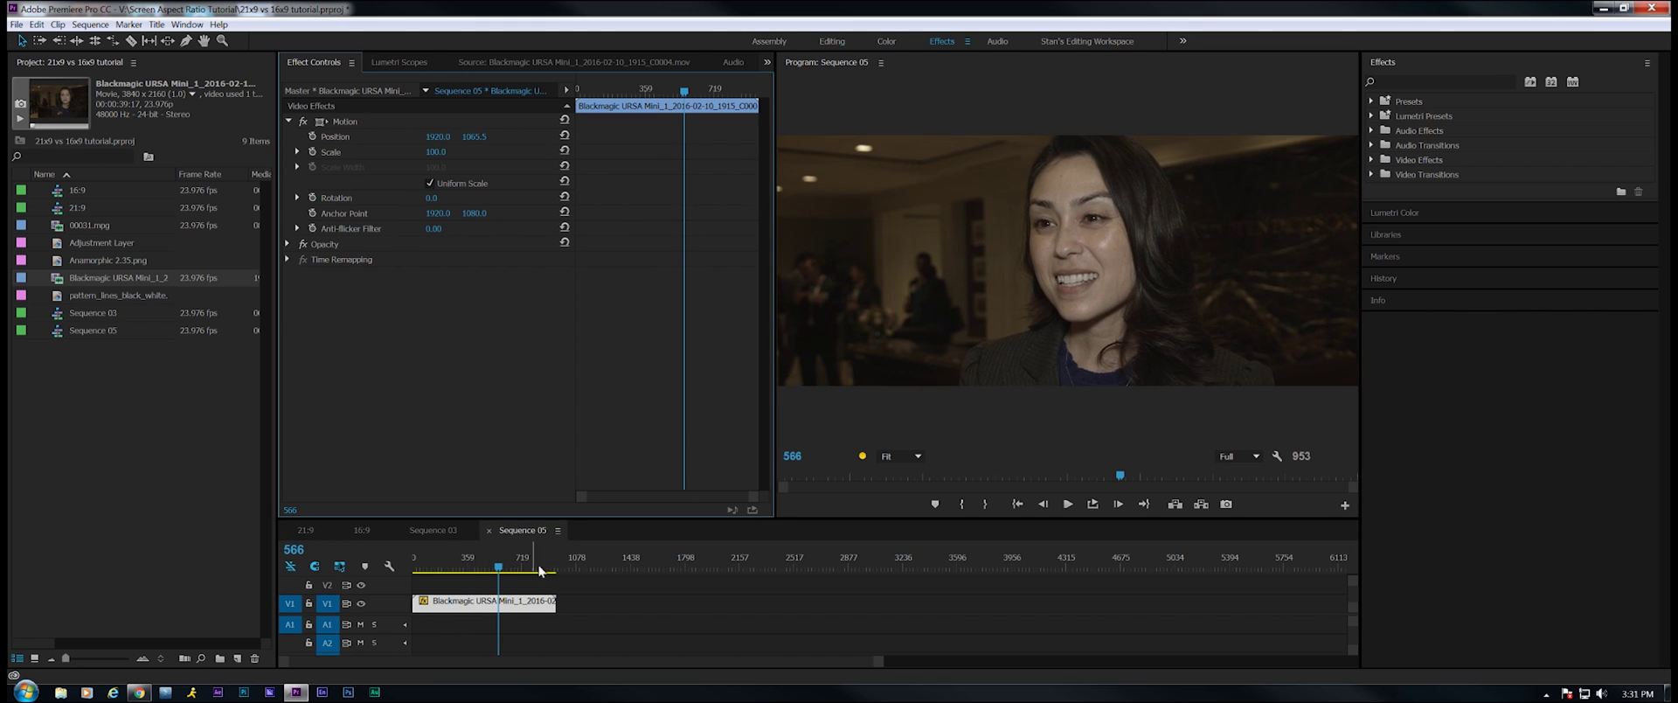
{"action": "left_click_drag", "start_coordinate": [538, 566], "coordinate": [435, 570]}
{"action": "key", "text": "space"}
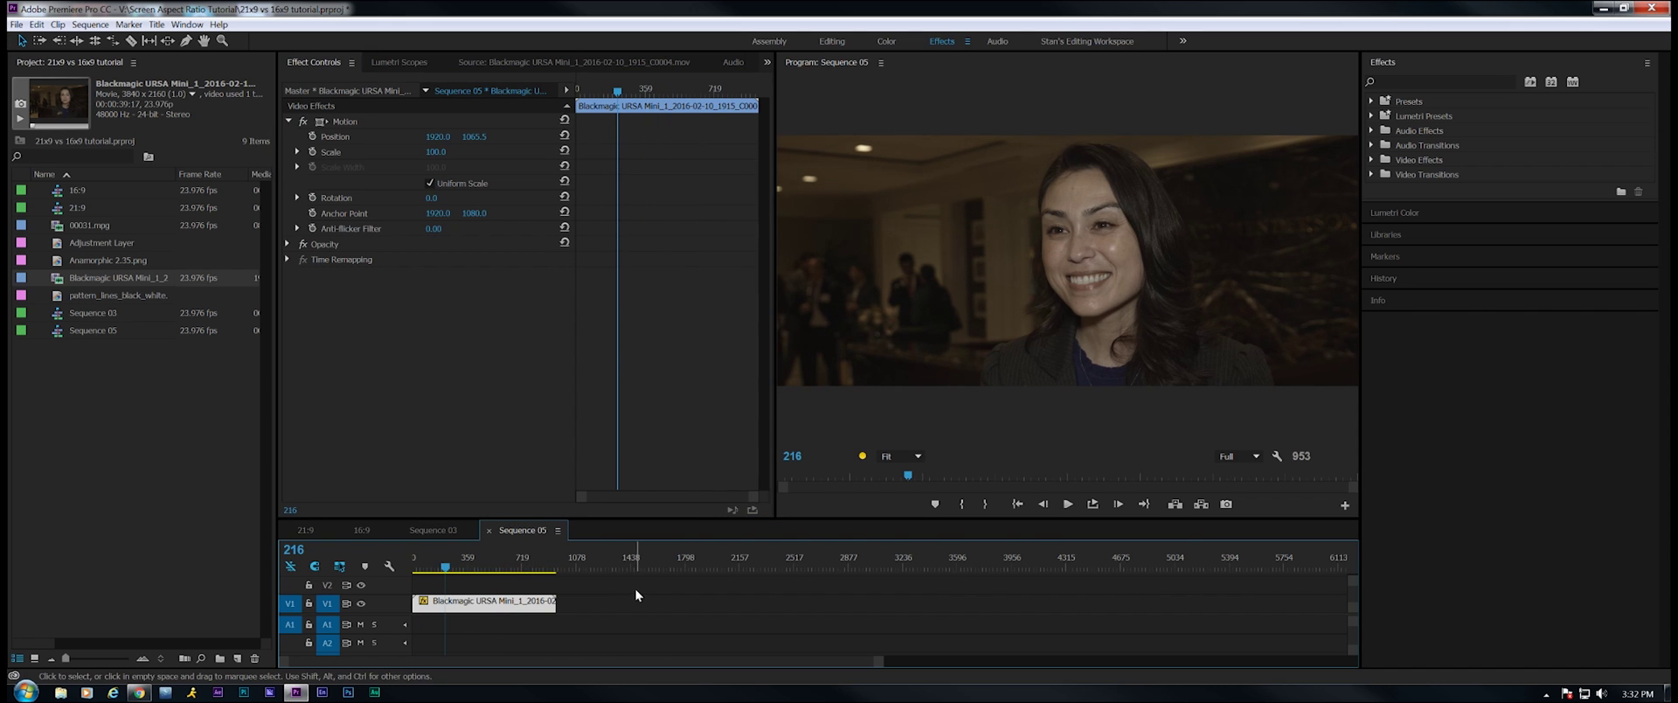